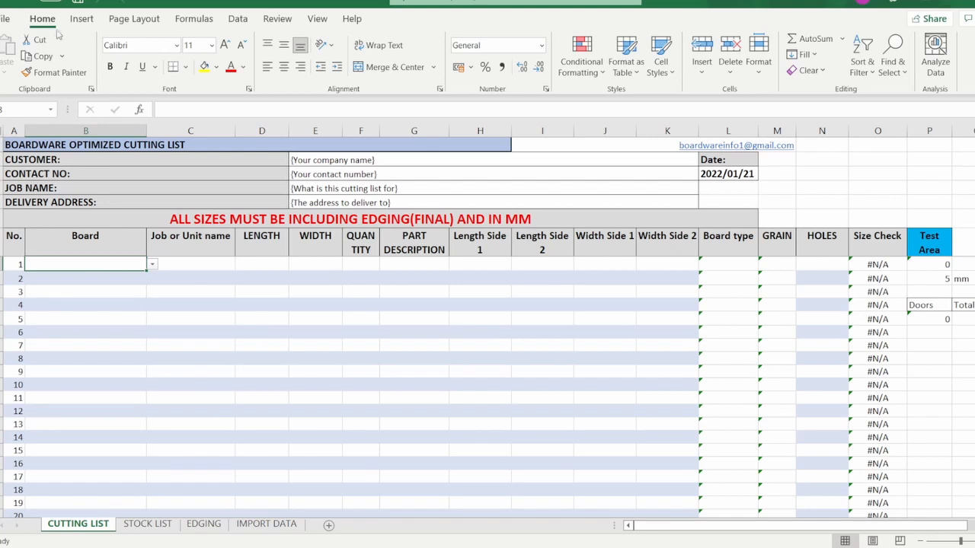
Enter the customer's name in the CUSTOMER cell of the header.
left_click(347, 164)
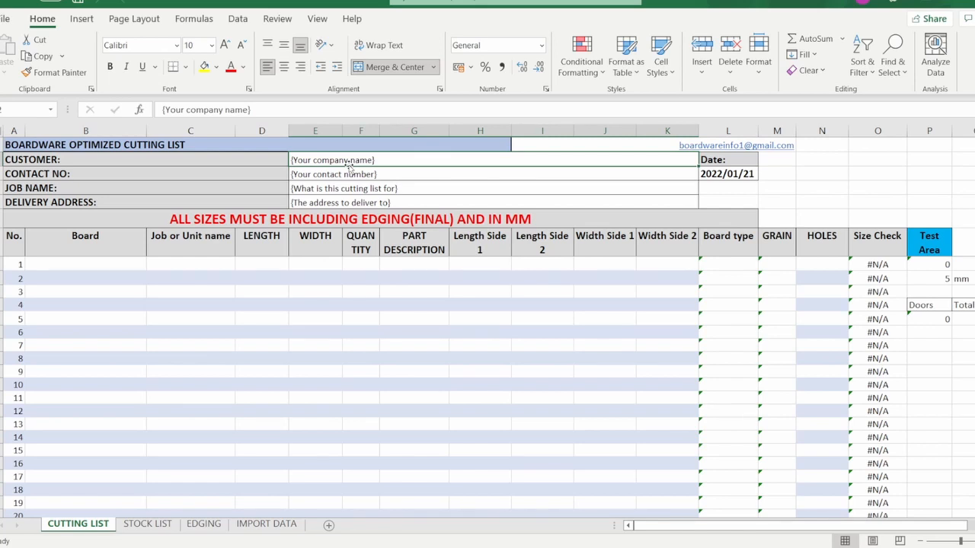
type("john")
key("BackSpace")
key("BackSpace")
key("BackSpace")
key("BackSpace")
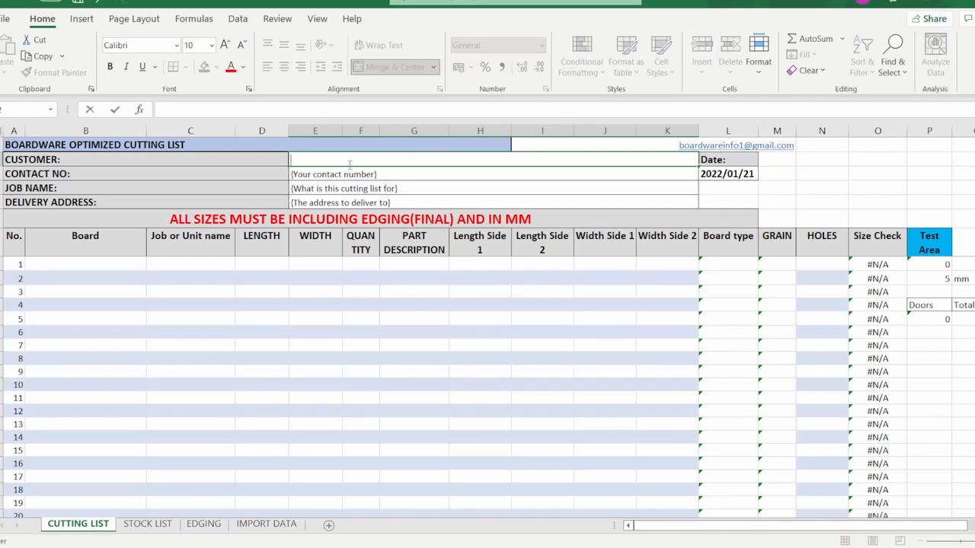
type("JOHN")
key("Tab")
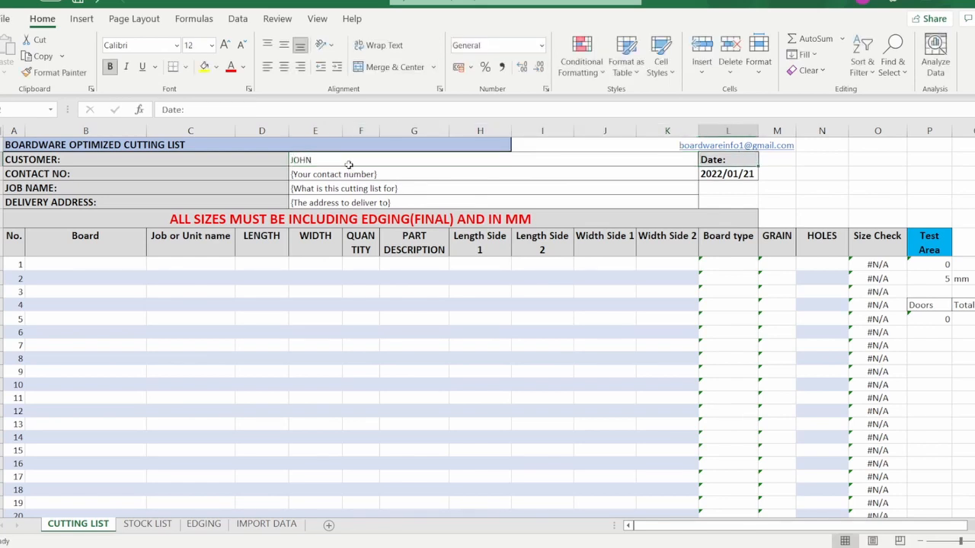
Fill in the customer's contact number and delivery address in the header.
left_click(393, 176)
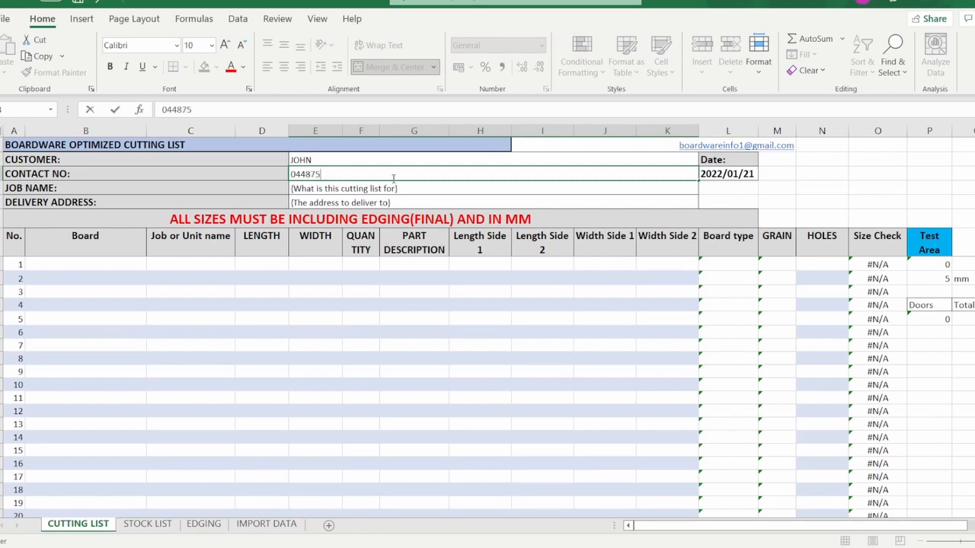
key("Return")
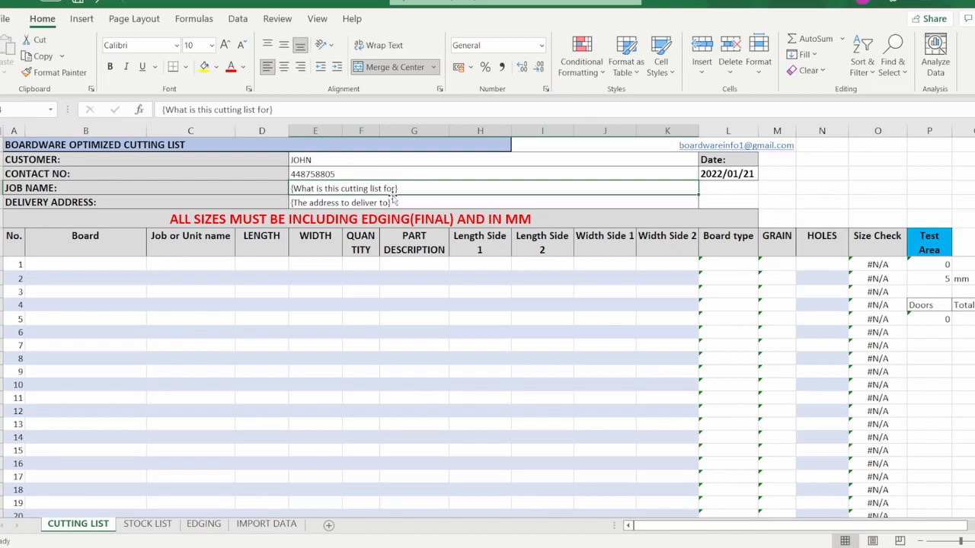
left_click(358, 202)
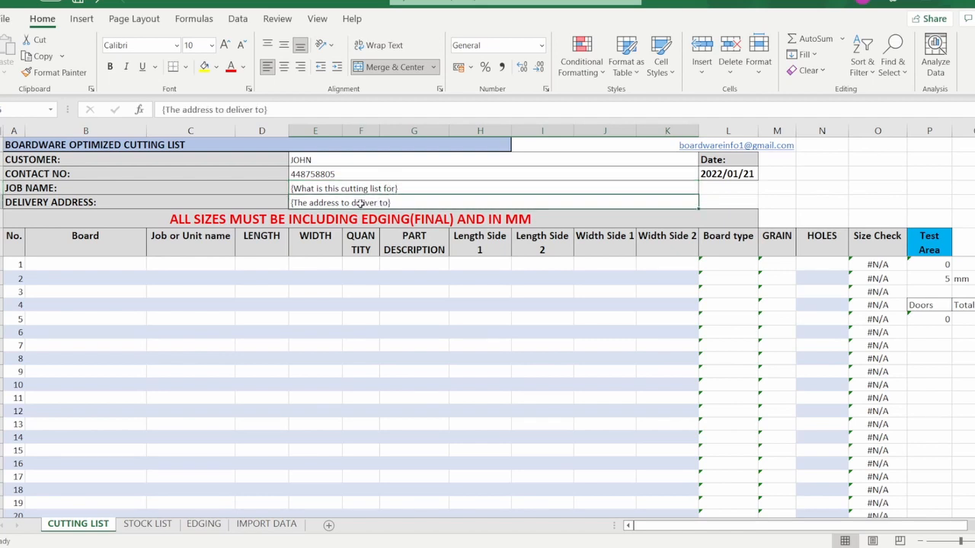
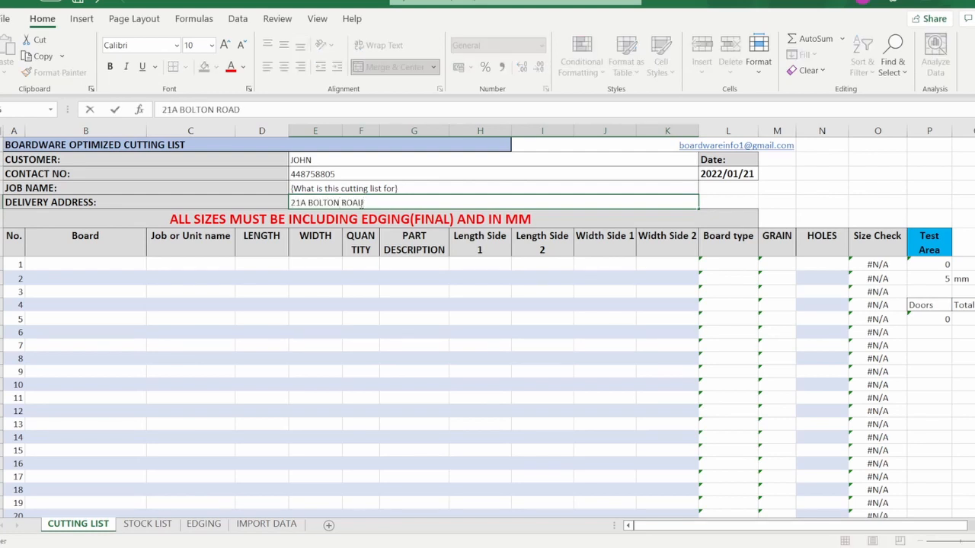
left_click(420, 288)
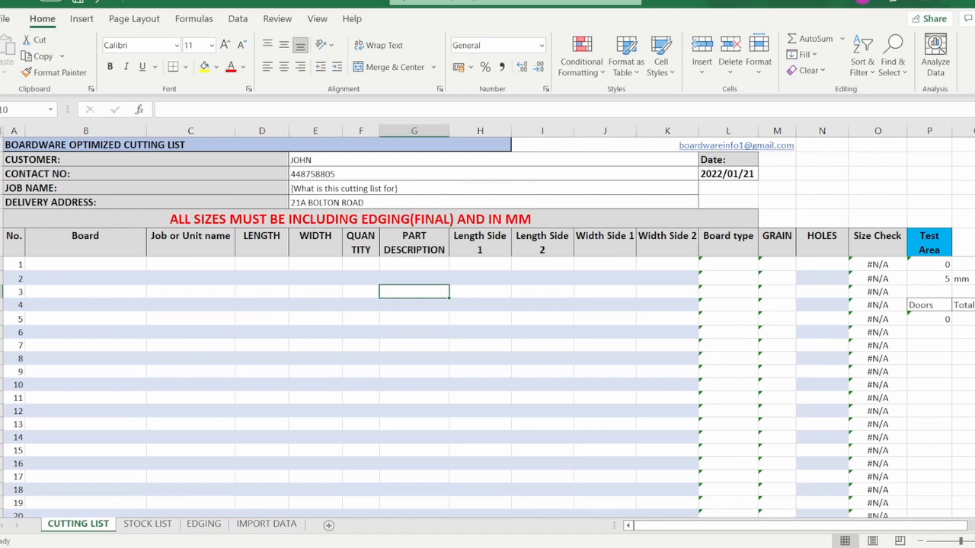
Save the workbook as BLUE MOUNTAIN GEORGE 3A in the workshop of ss folder.
left_click(4, 20)
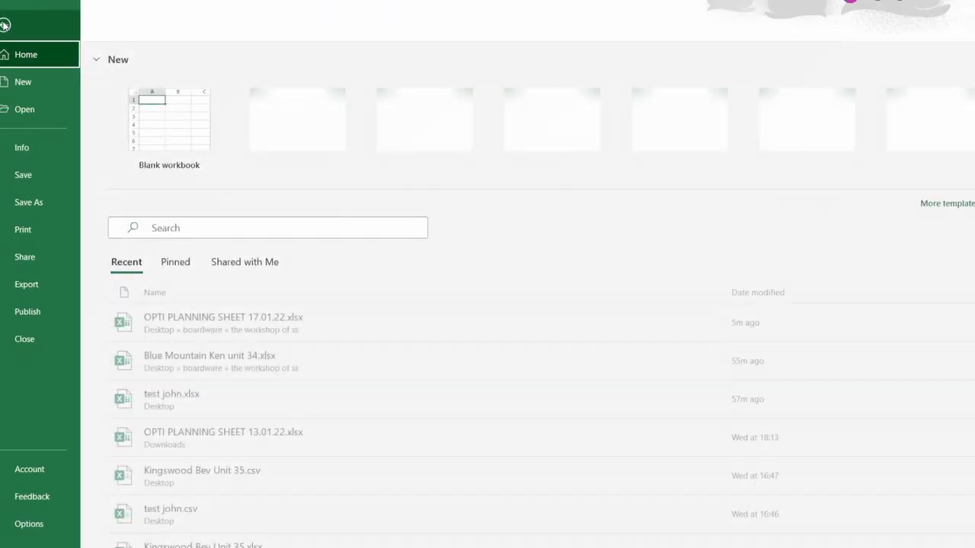
left_click(26, 204)
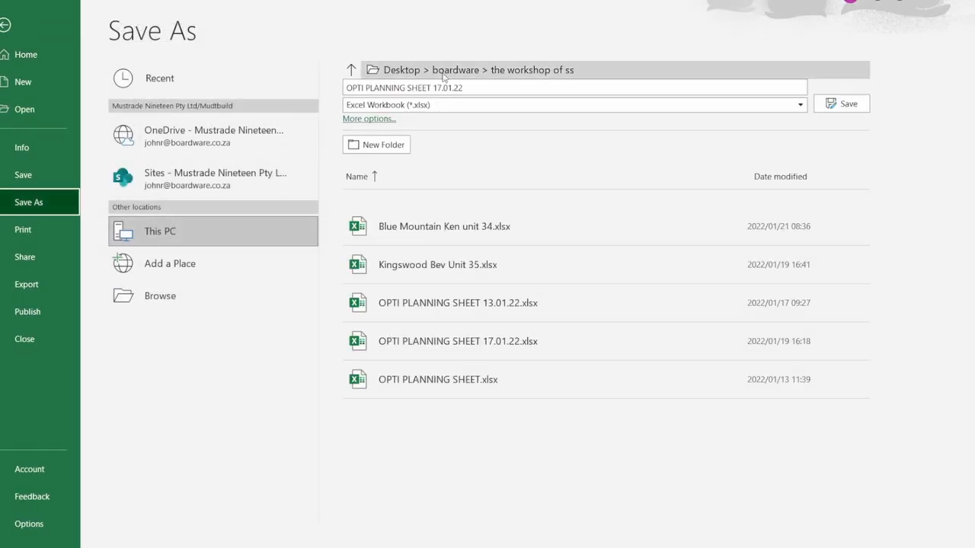
left_click(473, 89)
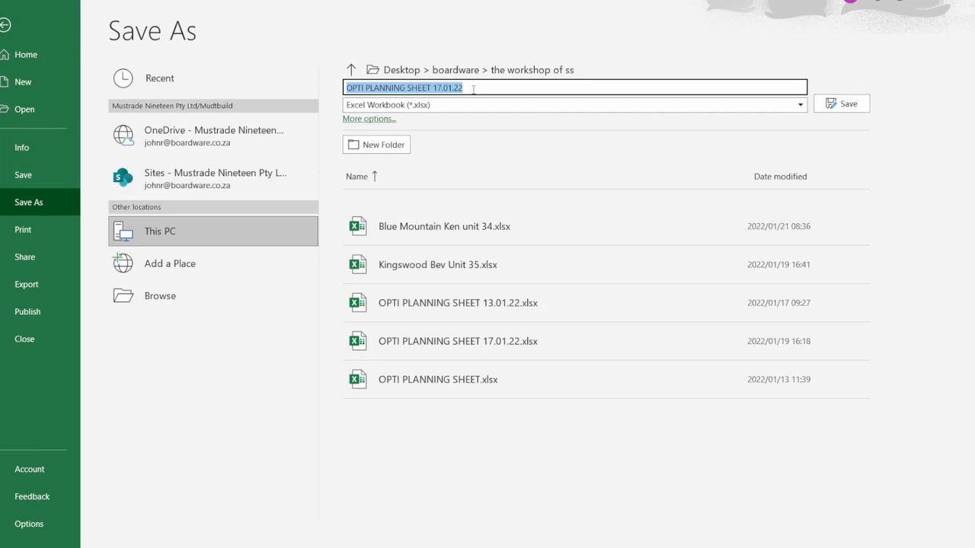
type("BLUE MOU")
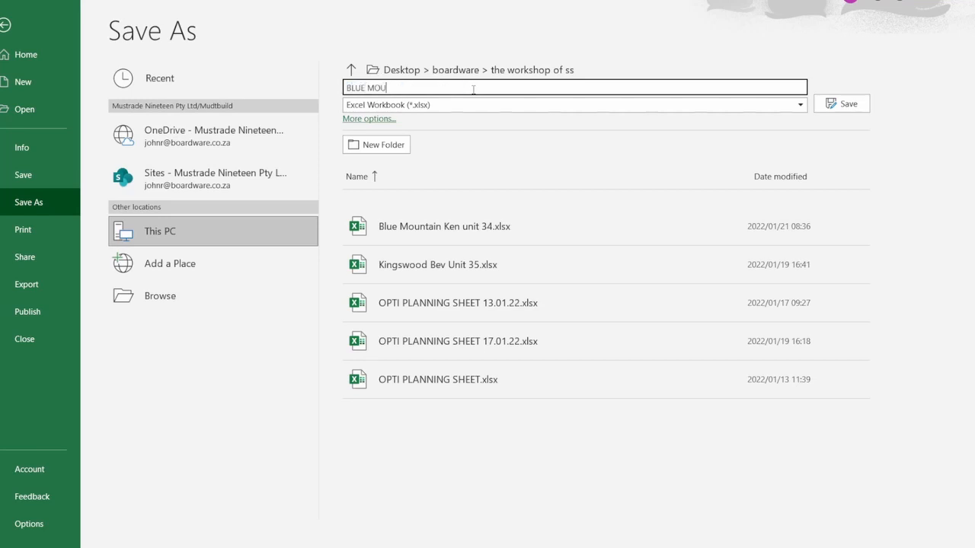
type("NTAIN GEORGE 3A")
left_click(838, 103)
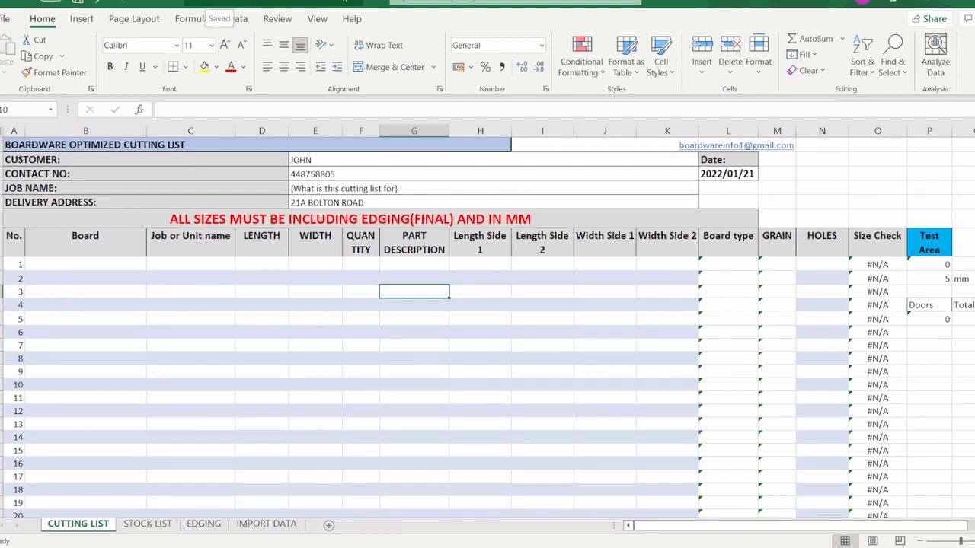
Enter GEORGE BLUE MOUNTAIN as the job name and check the header entries.
left_click(341, 188)
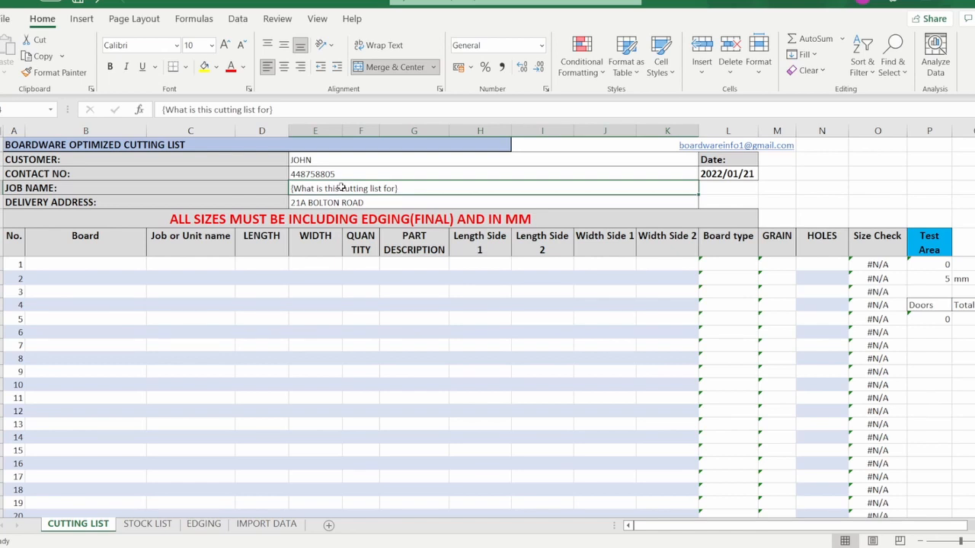
type("GEORGE")
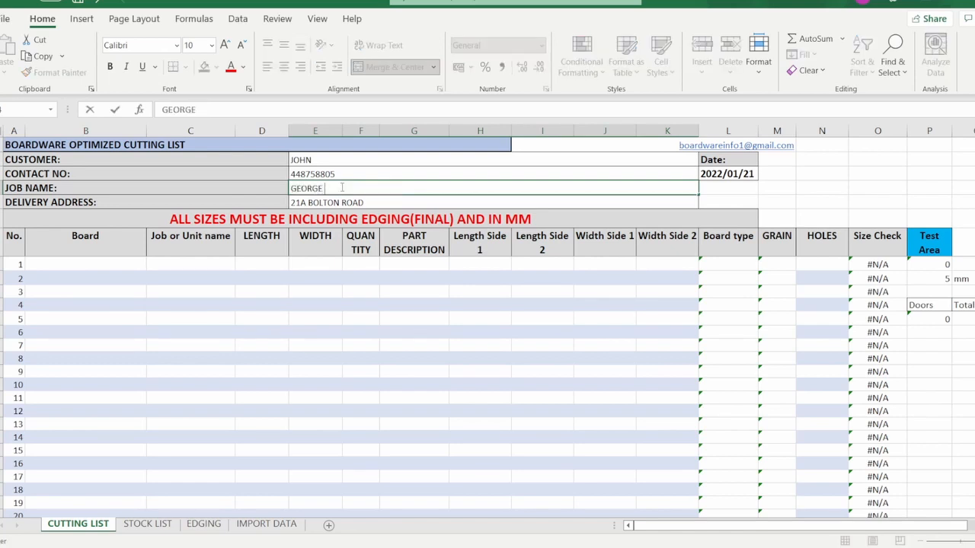
type(" BLUE MOUNTAIN")
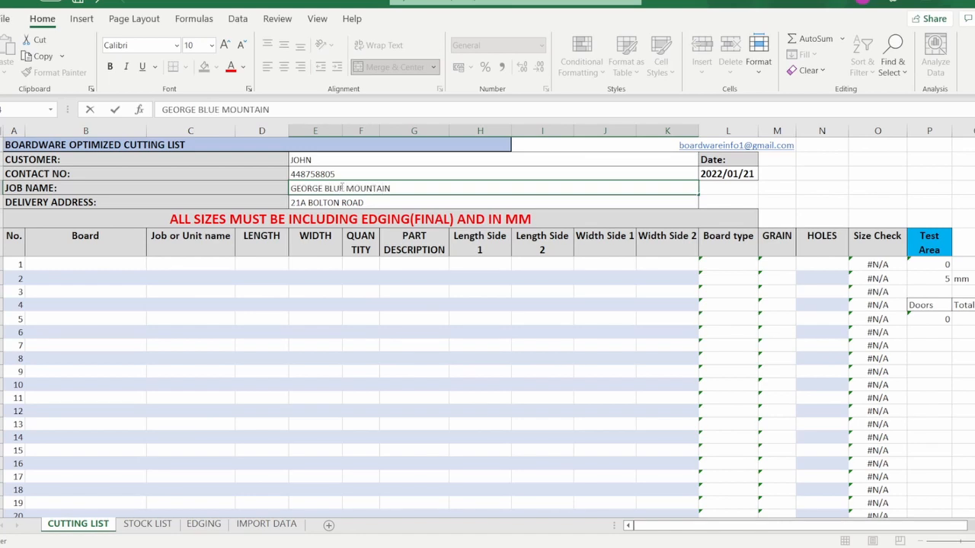
key("Return")
key("Down")
key("Down")
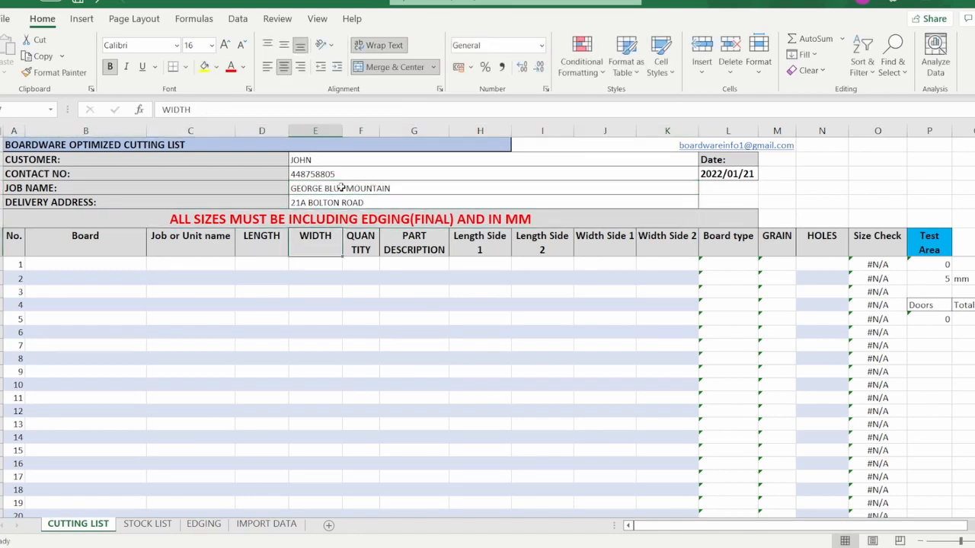
key("Left")
key("Down")
key("Left")
key("Left")
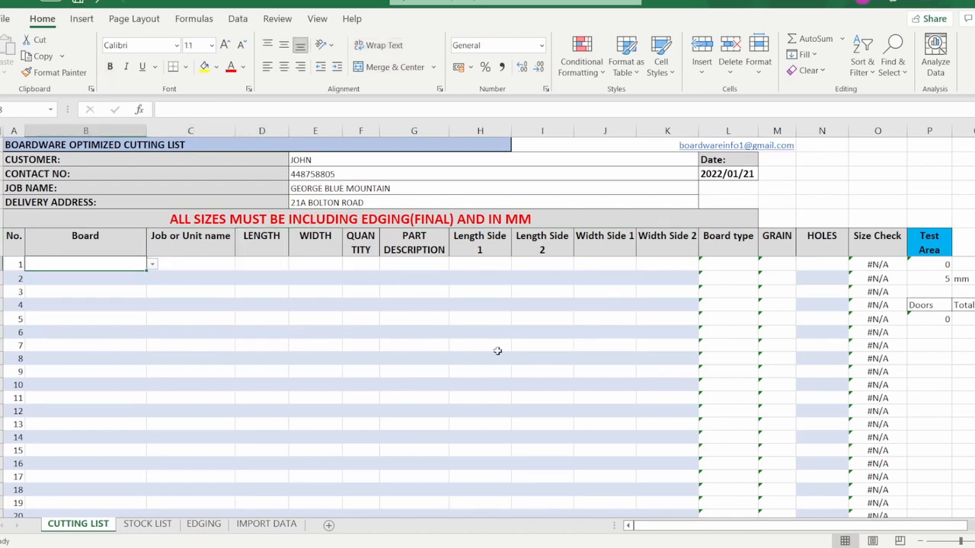
left_click(317, 190)
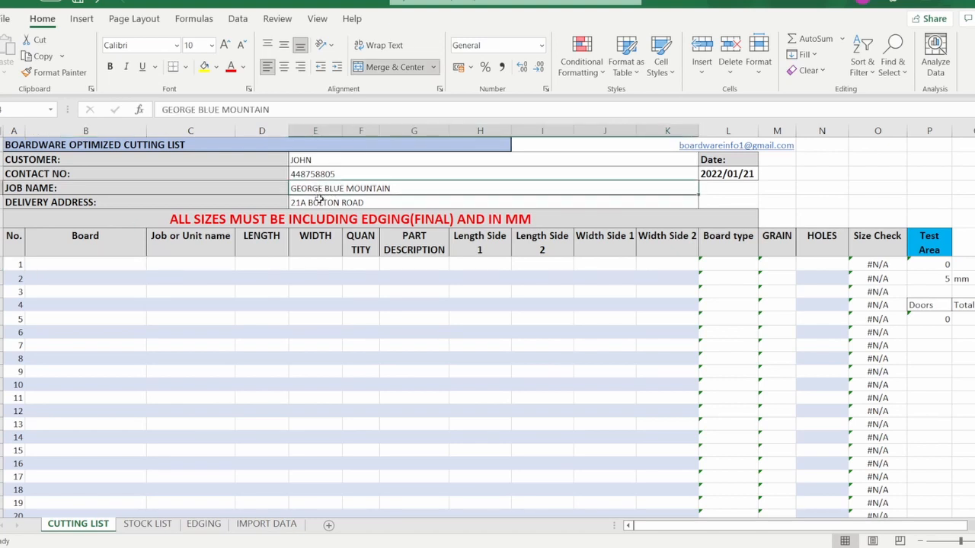
left_click(325, 201)
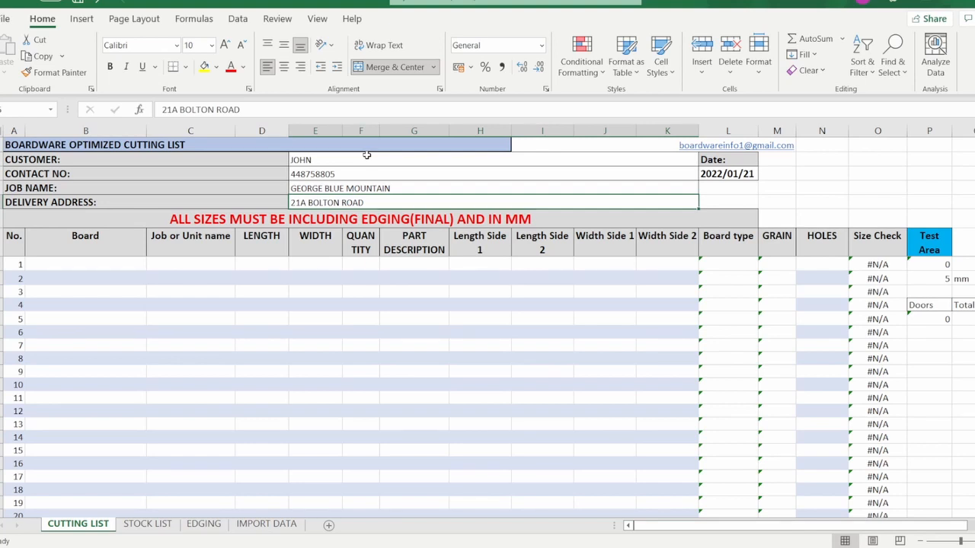
Open row 1's Board dropdown and scroll through the list of board finishes.
left_click(68, 265)
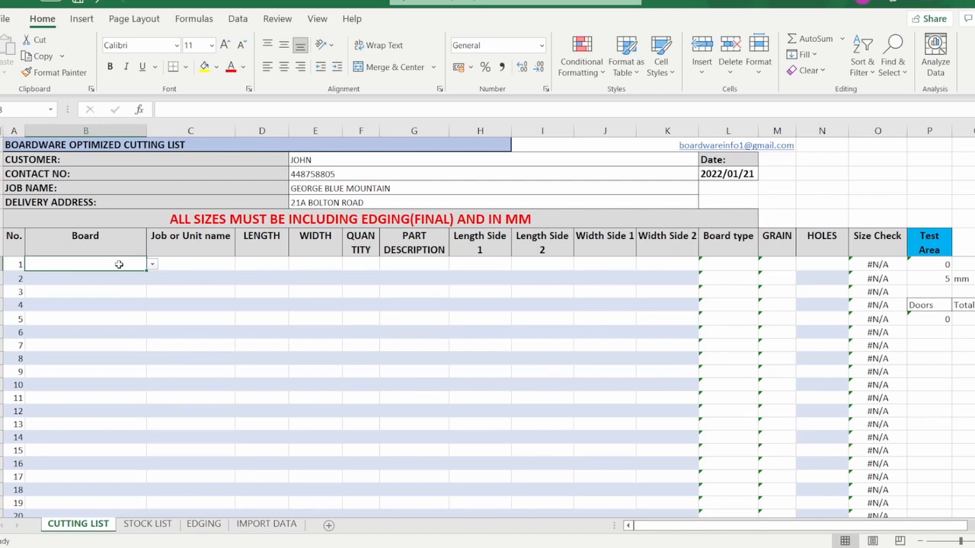
left_click(152, 264)
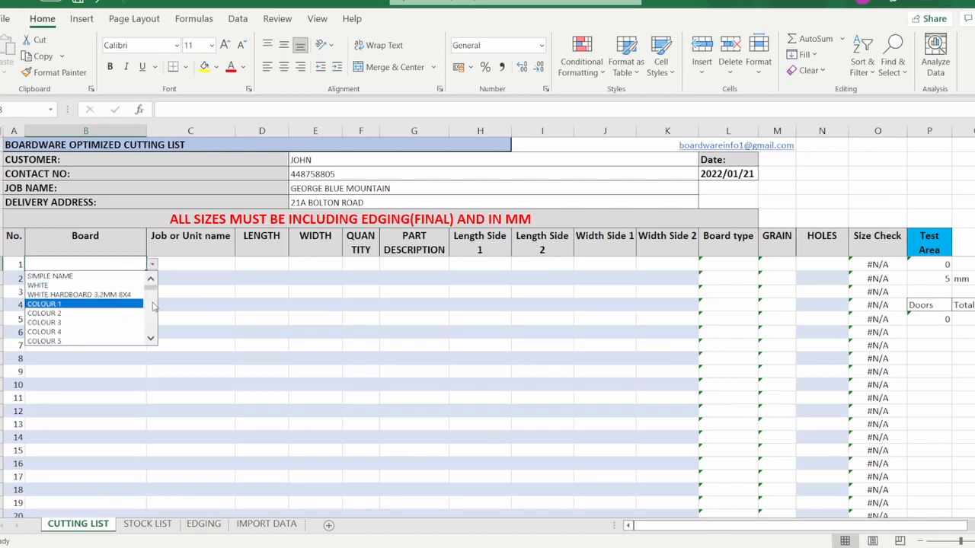
scroll(153, 306, "down", 8)
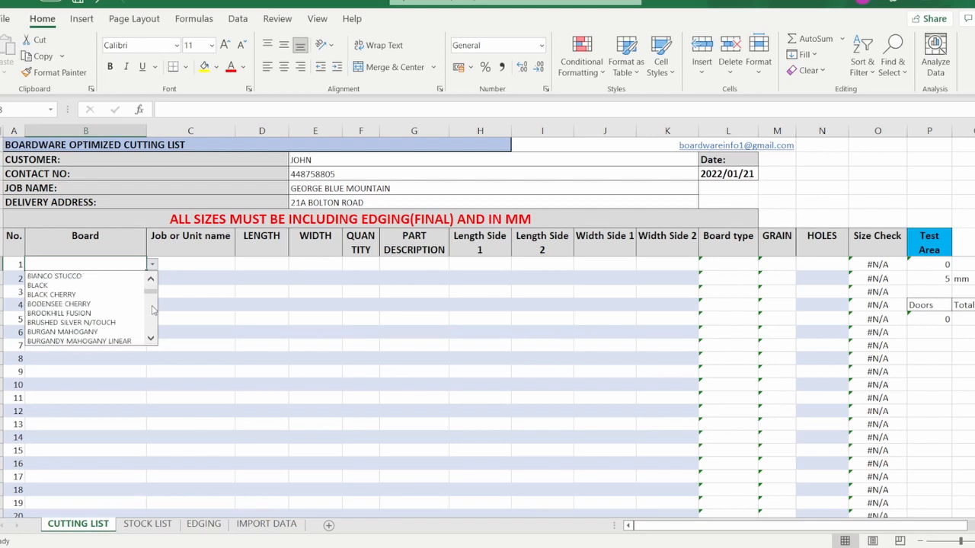
scroll(153, 320, "down", 10)
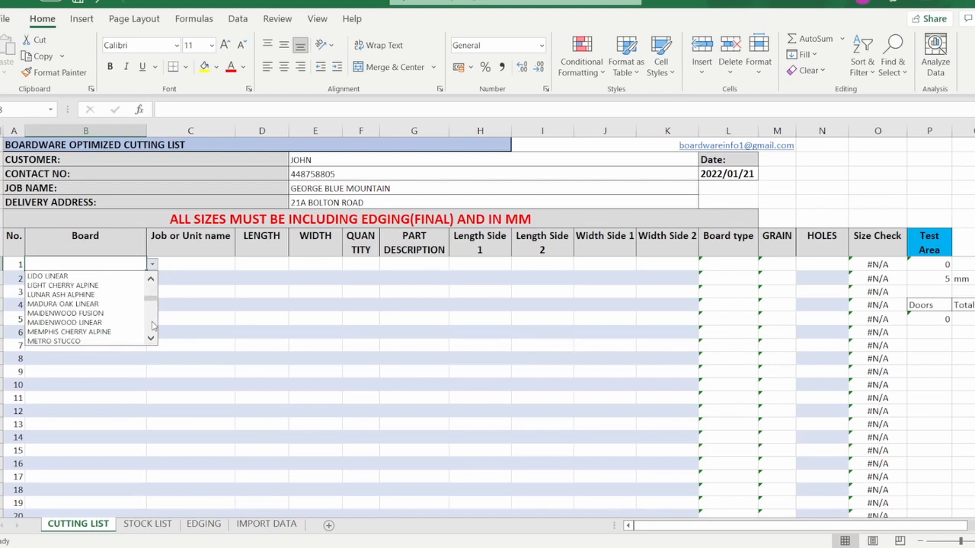
scroll(153, 324, "down", 8)
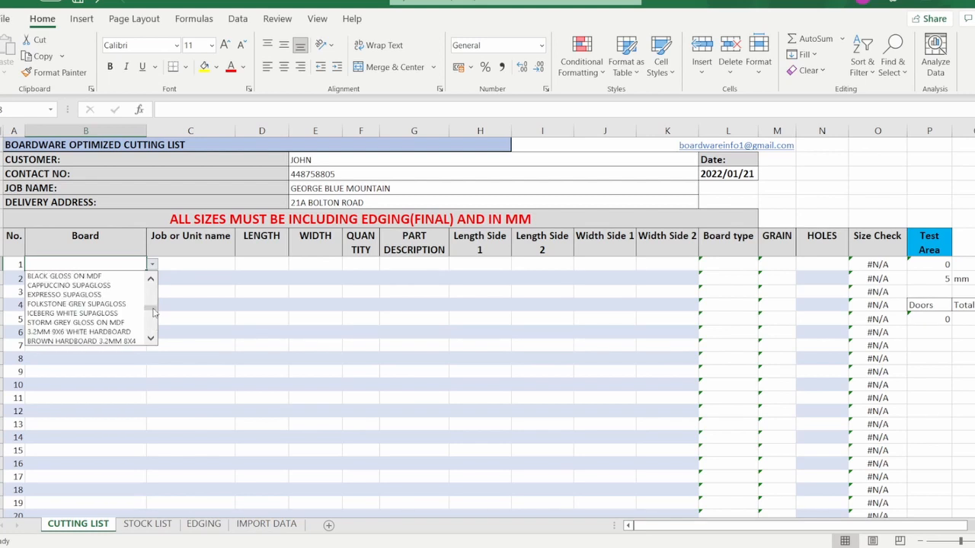
left_click_drag(153, 312, 151, 285)
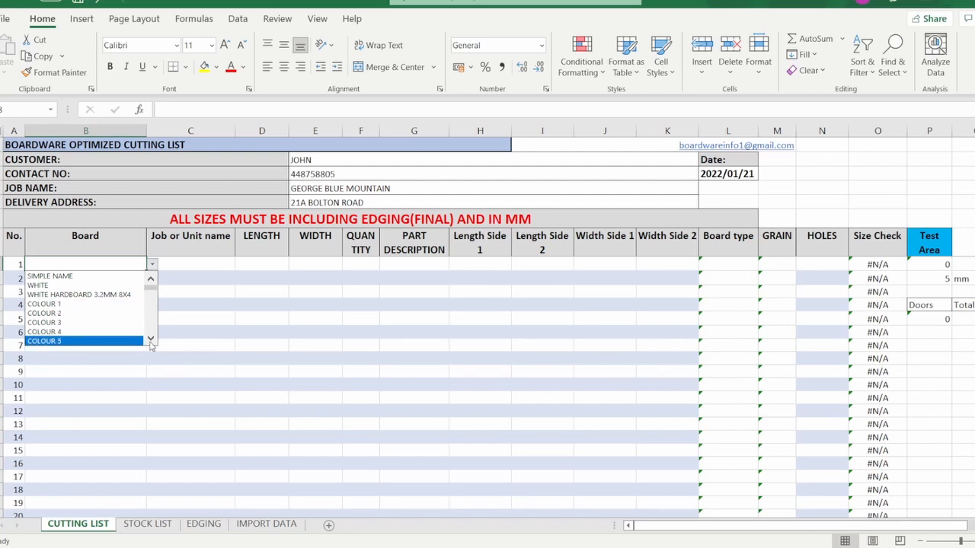
scroll(153, 331, "down", 5)
scroll(152, 331, "down", 6)
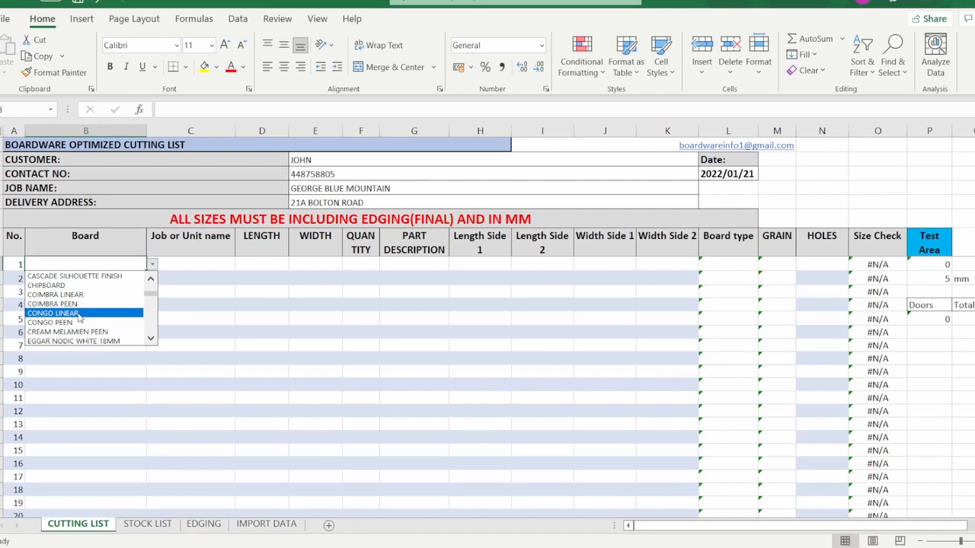
Choose CONGO LINEAR as row 1's board so it shows CHIP and grain YES.
left_click(78, 313)
left_click(174, 263)
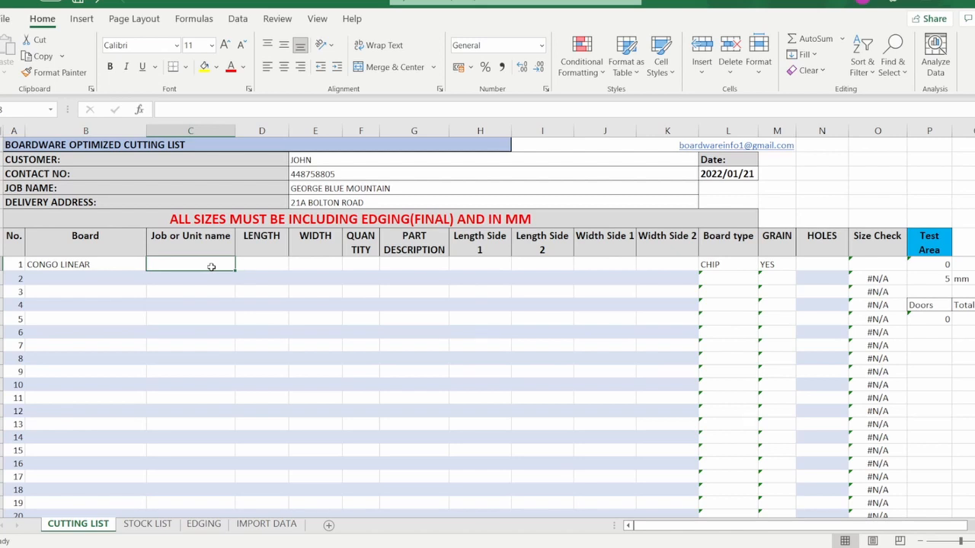
Fill row 1 with DOOR U1, 720 by 544, quantity 2, described KITCHEN BM GEORGE.
type("DOO")
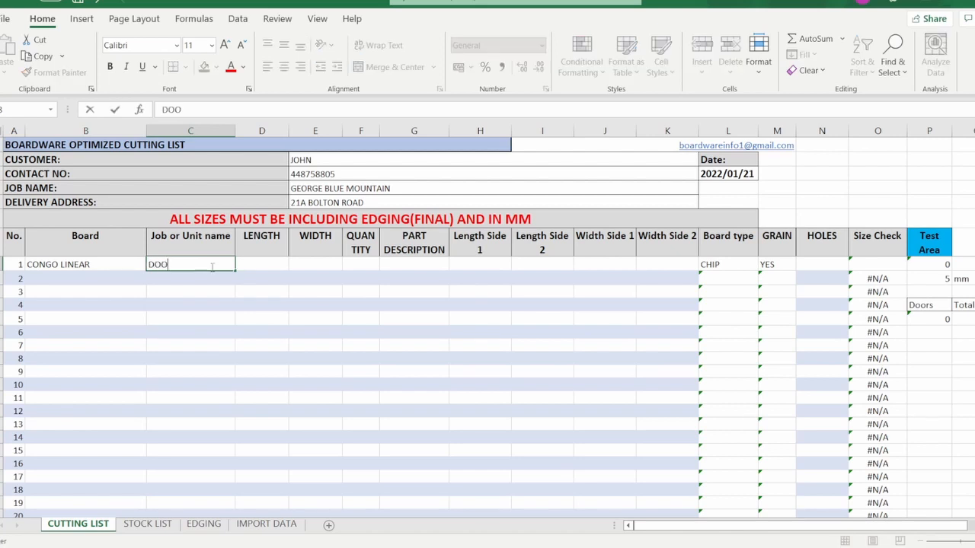
type("R U1")
key("Tab")
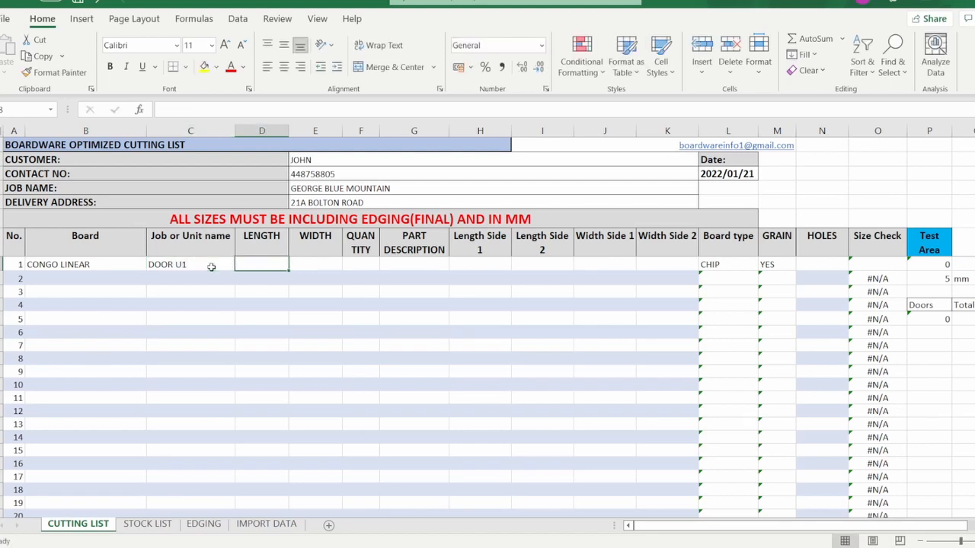
type("720")
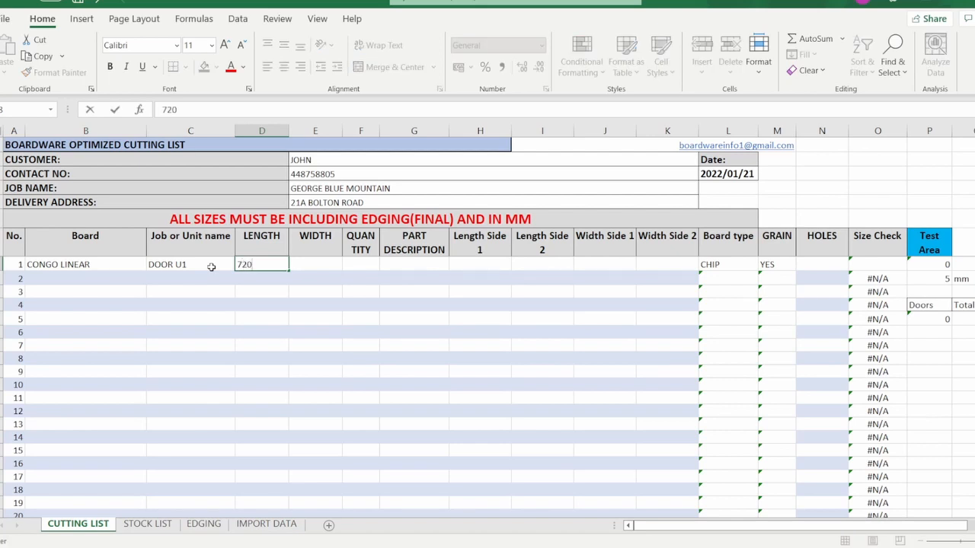
key("Tab")
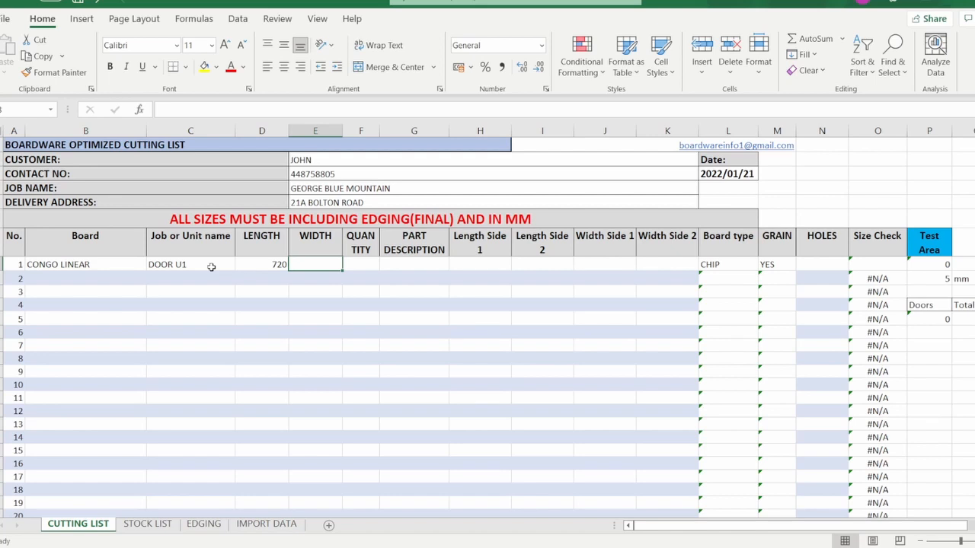
type("5")
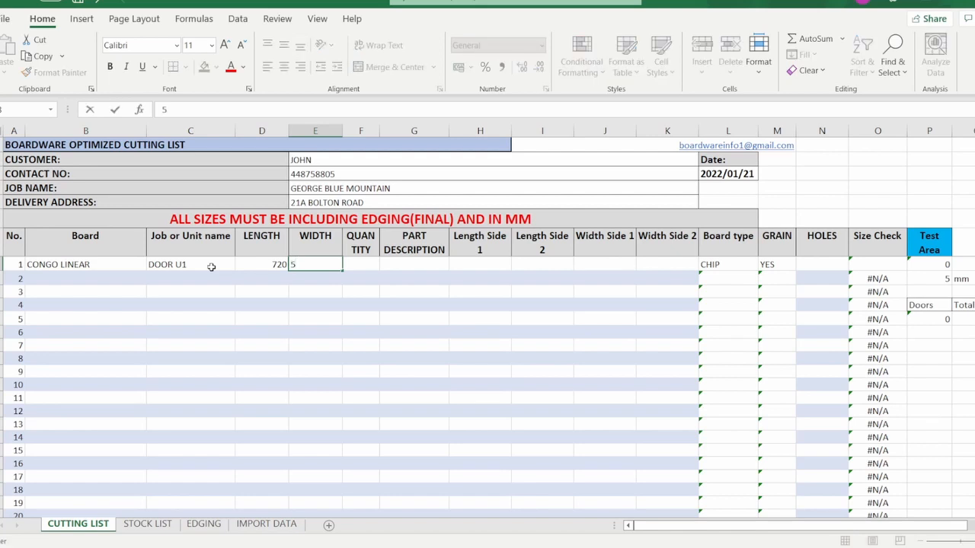
type("44")
key("Tab")
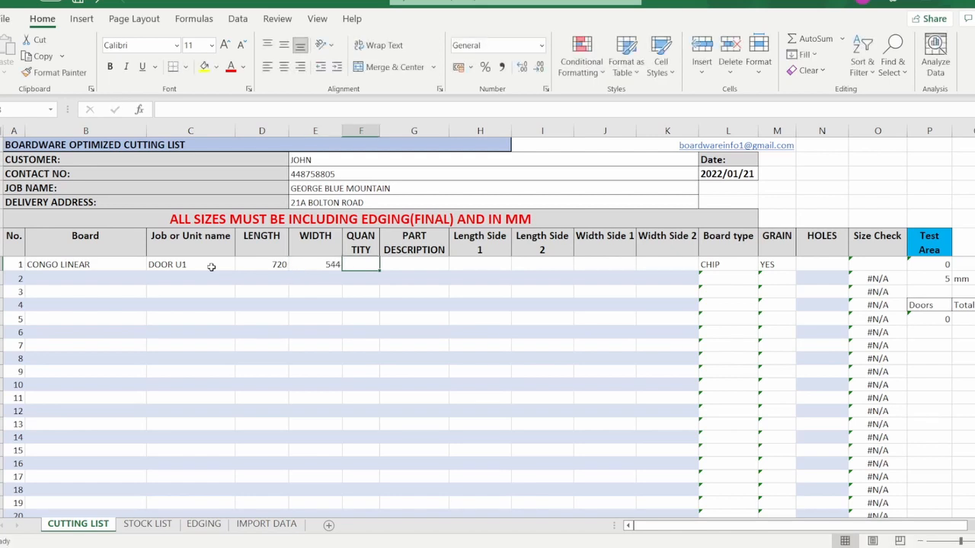
type("2")
key("Tab")
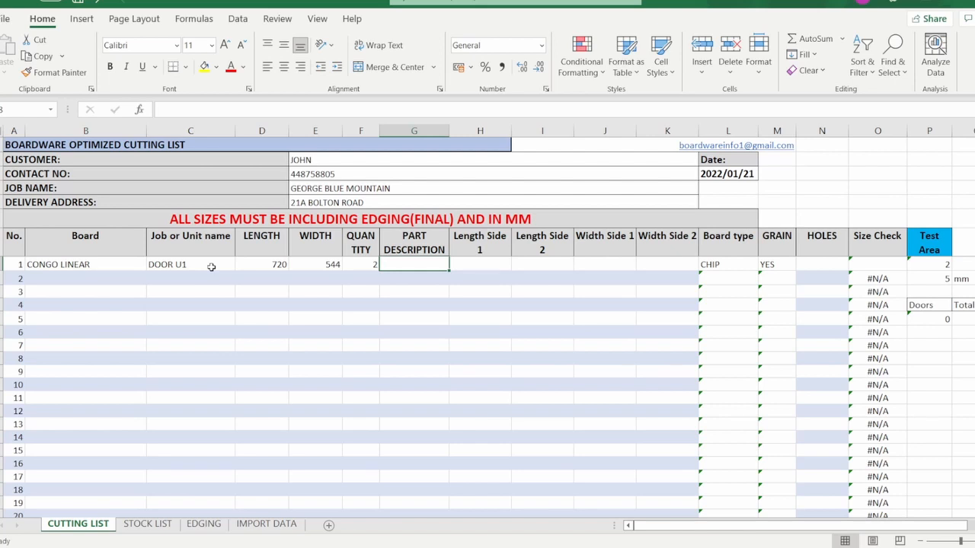
type("KITCHEN")
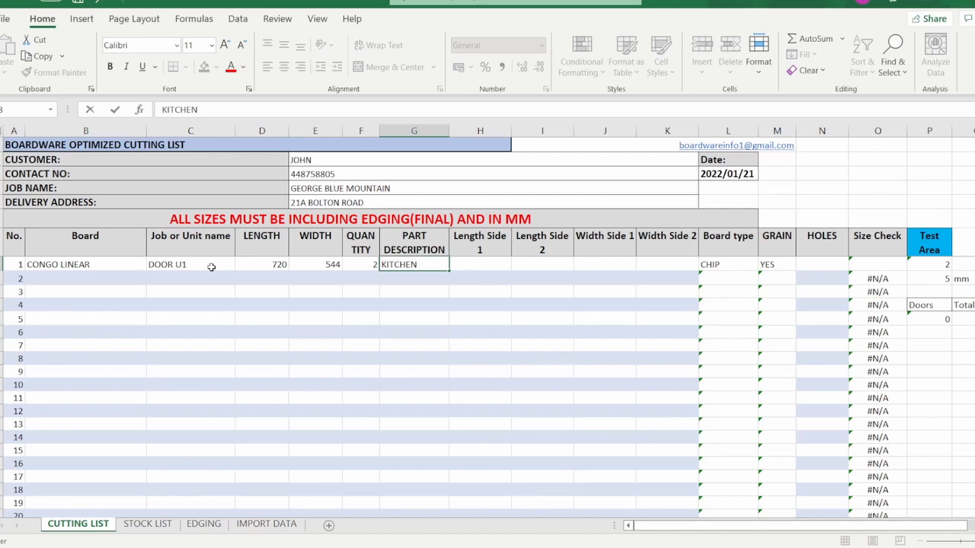
type(" BM GEORGE")
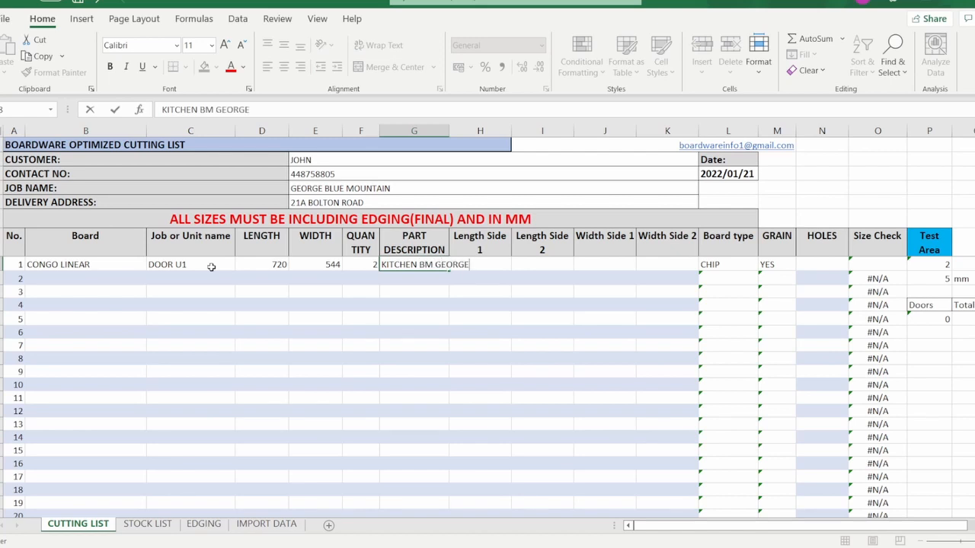
key("Tab")
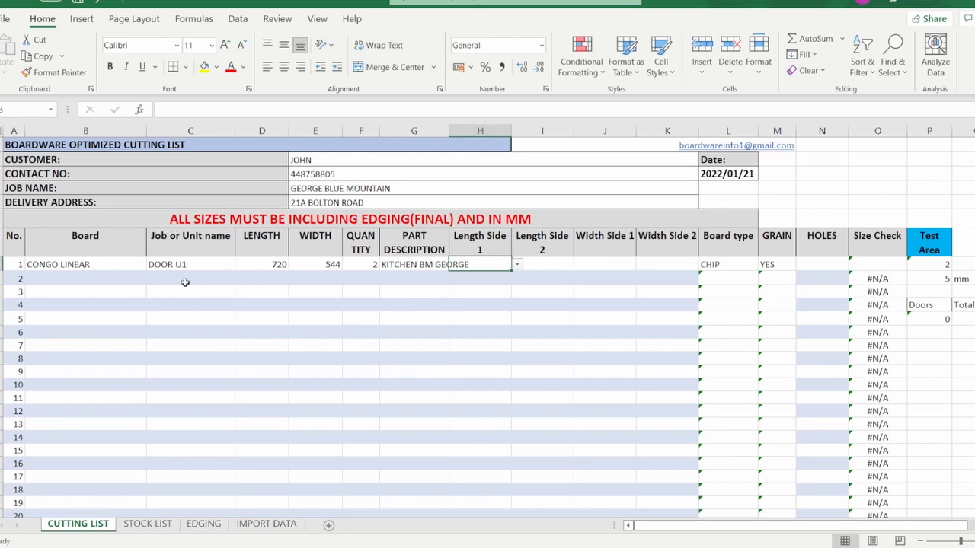
left_click_drag(271, 264, 320, 272)
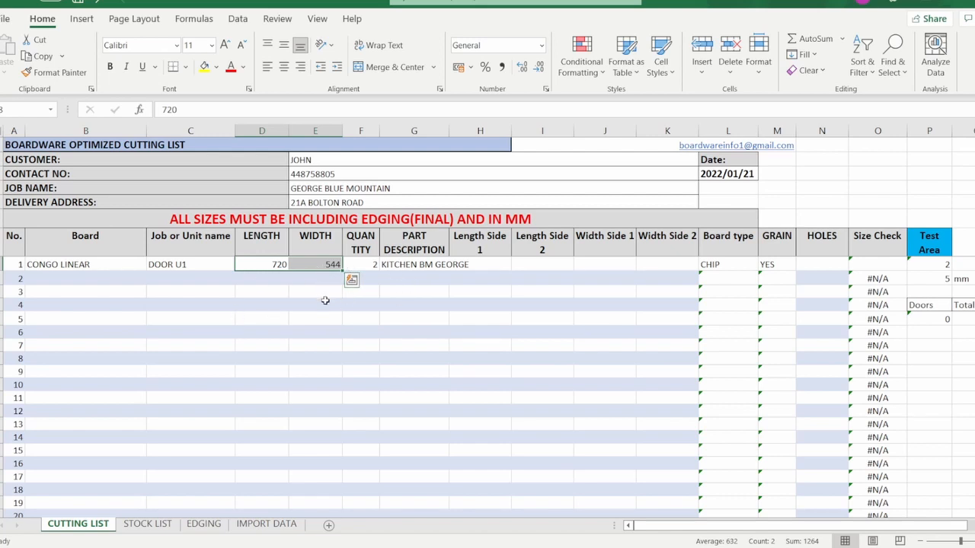
left_click(371, 266)
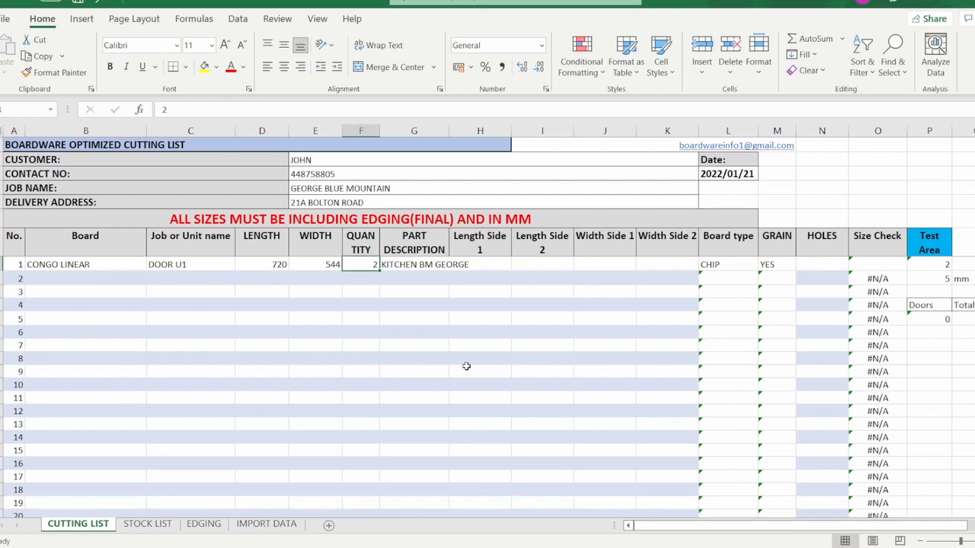
left_click(447, 265)
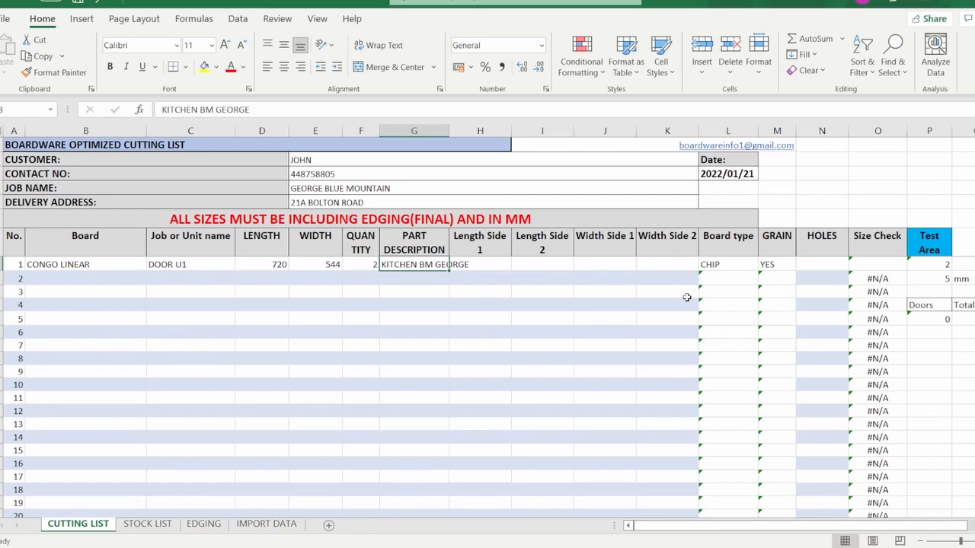
Enter BEDROOM BM GEORGE as row 2's part description.
key("Return")
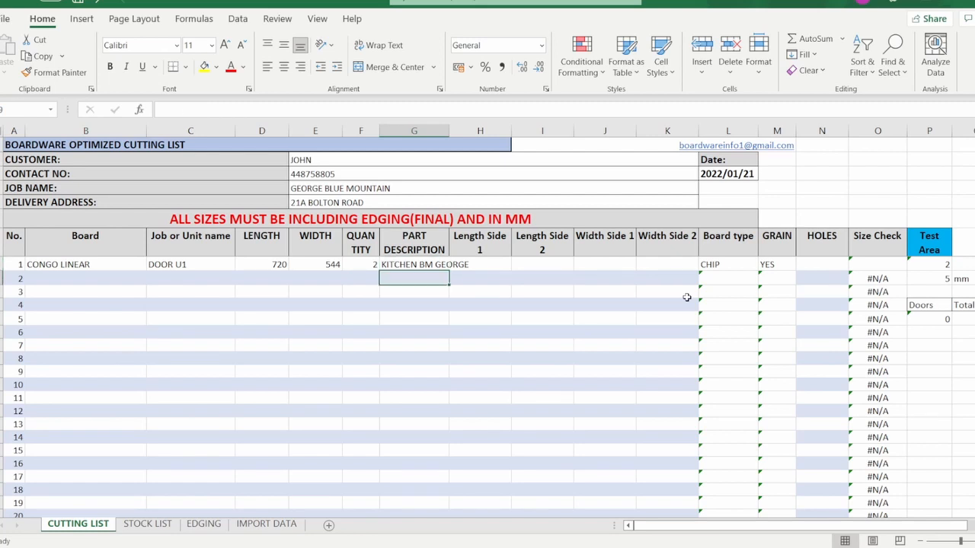
type("BEDRO")
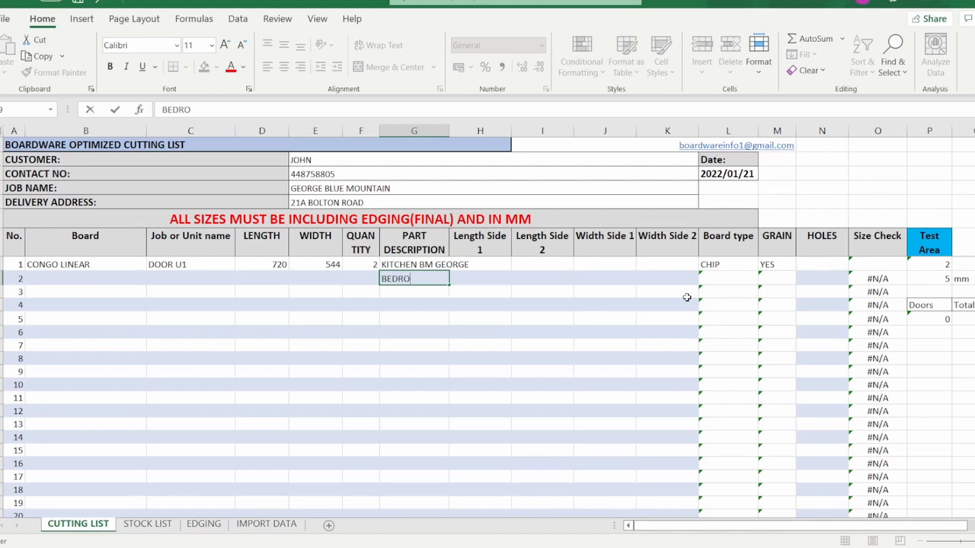
type("OM BM GEOR")
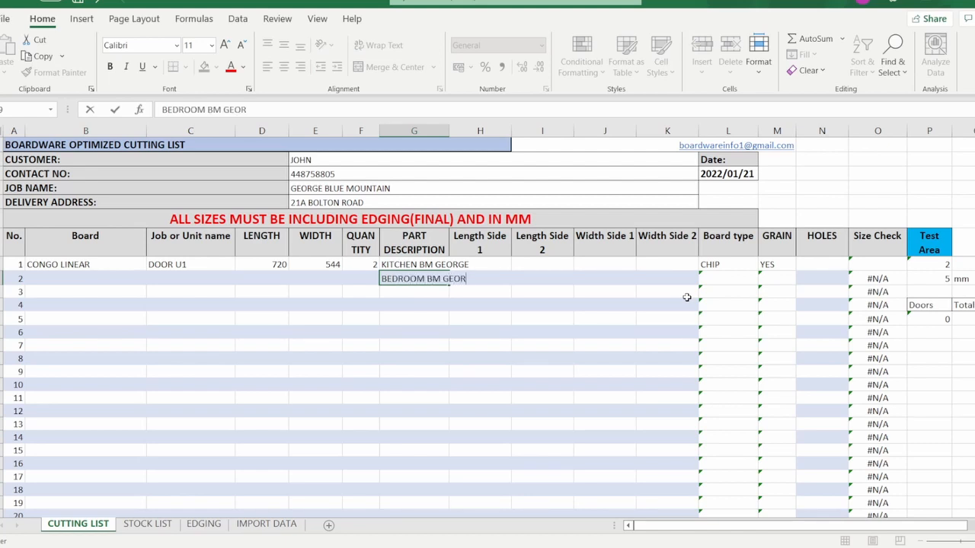
type("GE")
key("Return")
Copy row 1's board, job name, length, width and quantity into row 2.
key("Left")
key("Left")
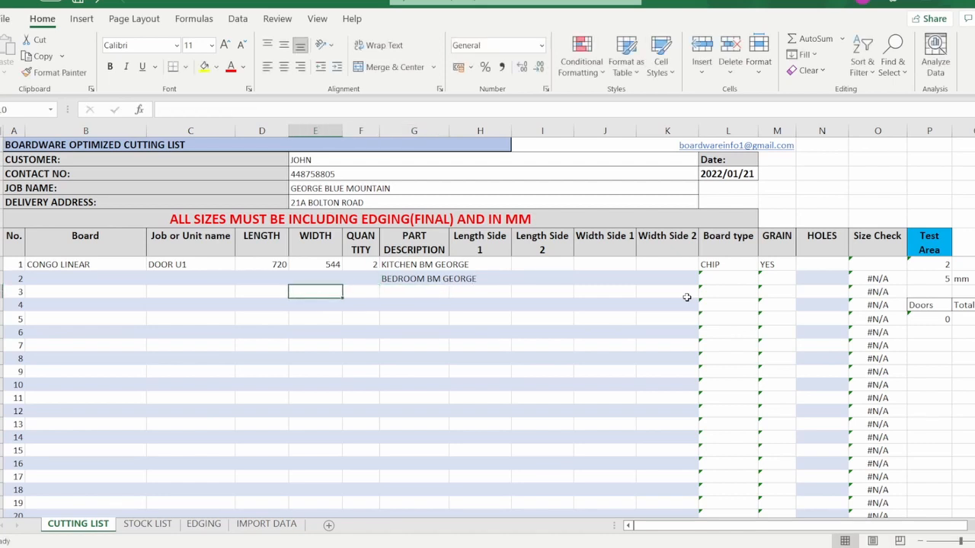
left_click_drag(73, 265, 373, 266)
key("ctrl+c")
left_click(113, 278)
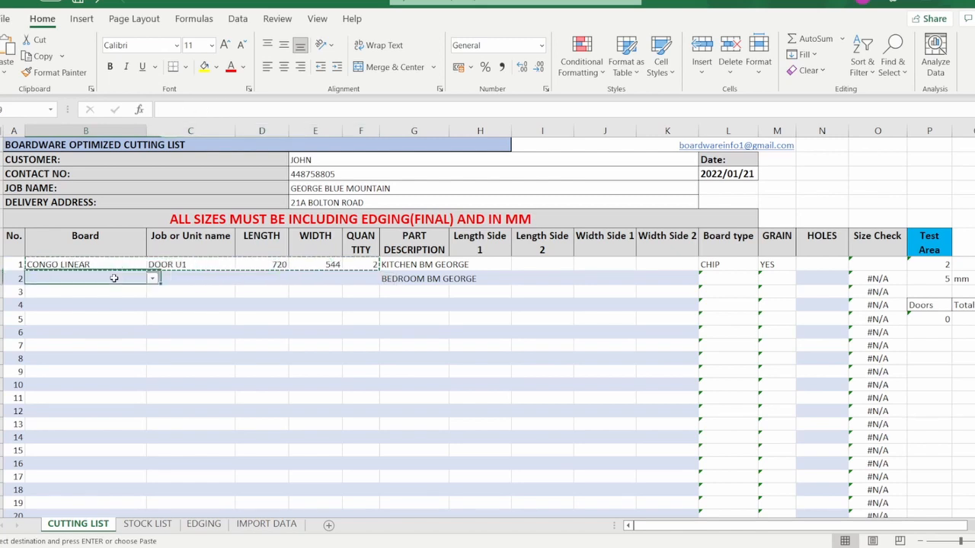
key("ctrl+v")
Change row 2's job name from DOOR U1 to DOOR U5 and compare both doors.
left_click(214, 278)
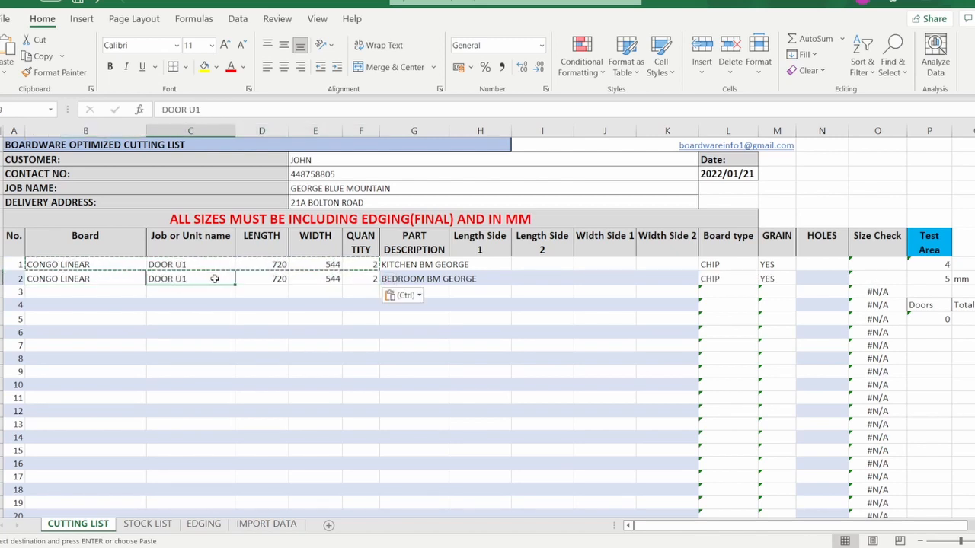
left_click(198, 109)
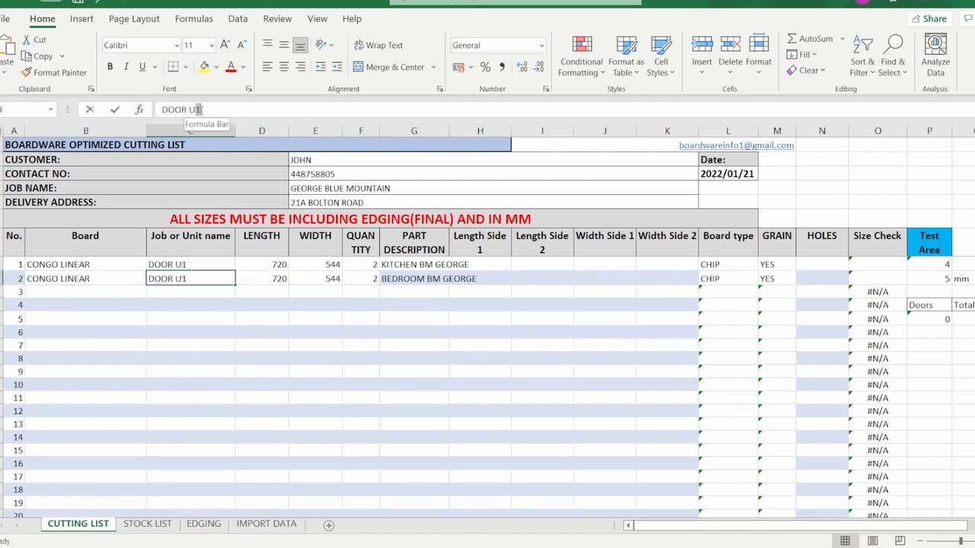
type("5")
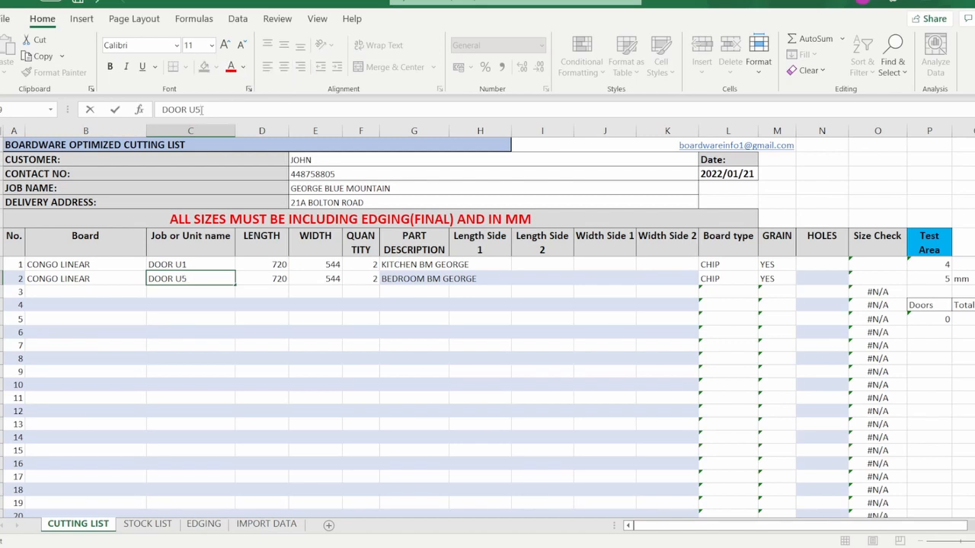
key("Return")
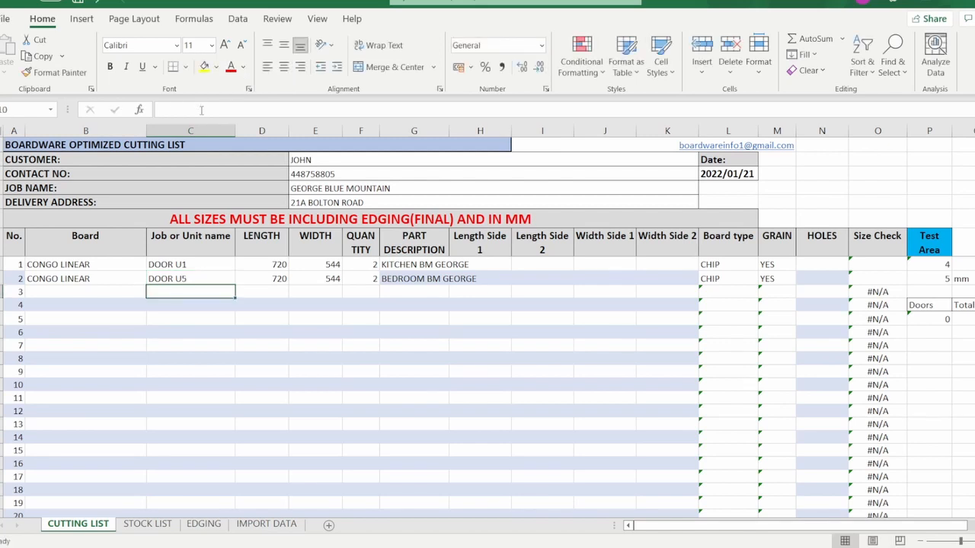
left_click(198, 279)
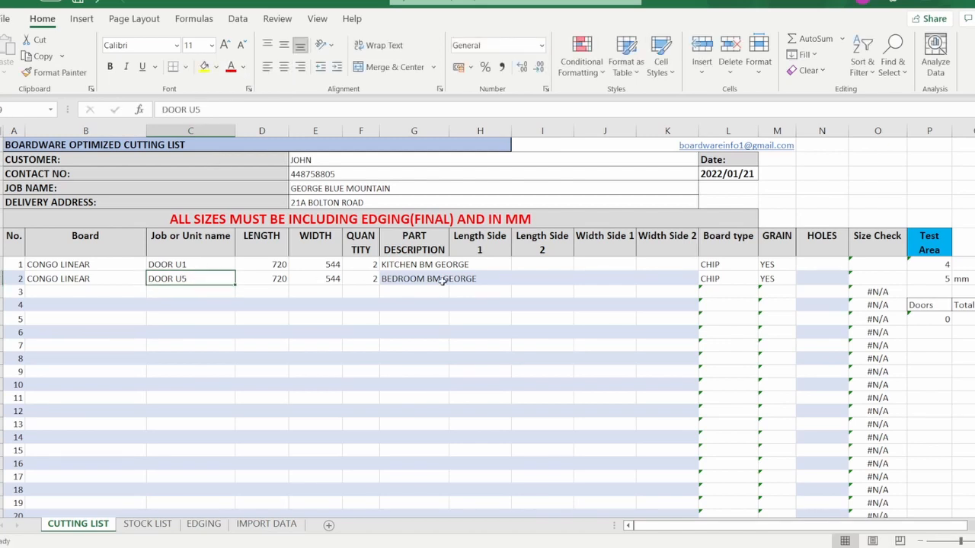
left_click_drag(273, 265, 374, 281)
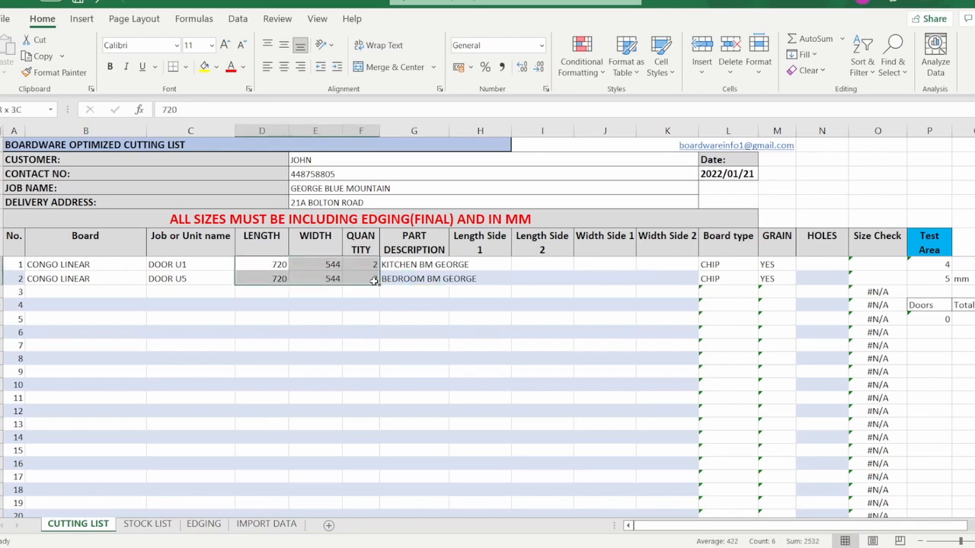
left_click(536, 292)
Browse the Length Side 1 edging choices for the first door row.
left_click(499, 265)
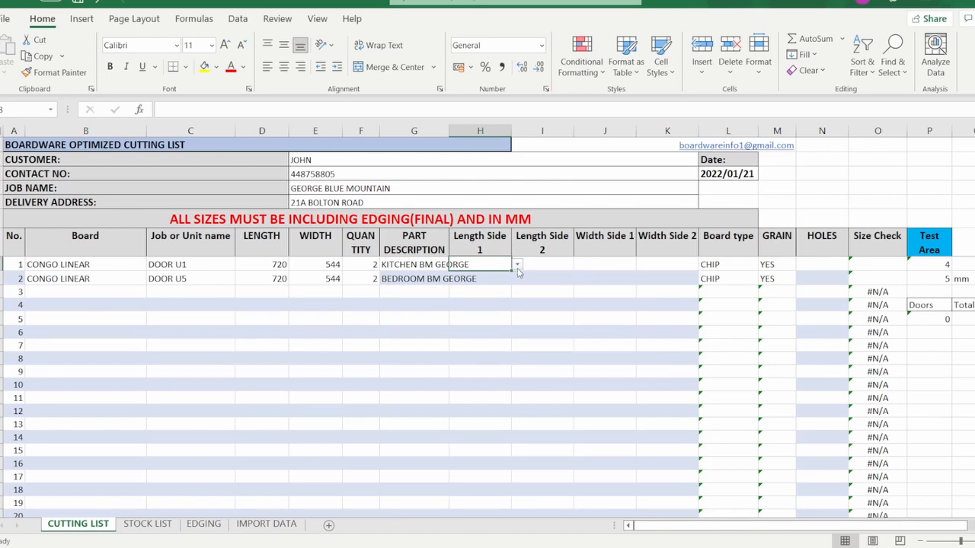
left_click(517, 265)
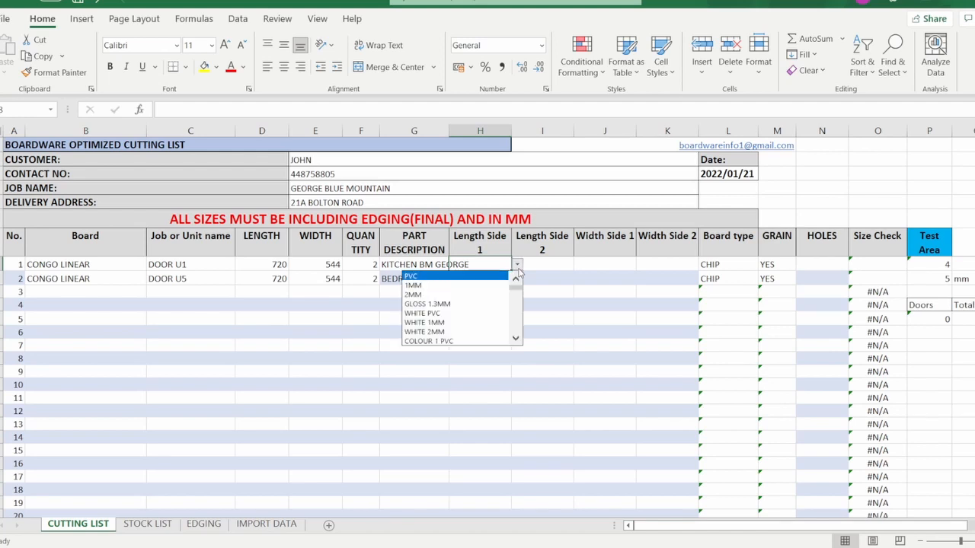
scroll(464, 312, "down", 1)
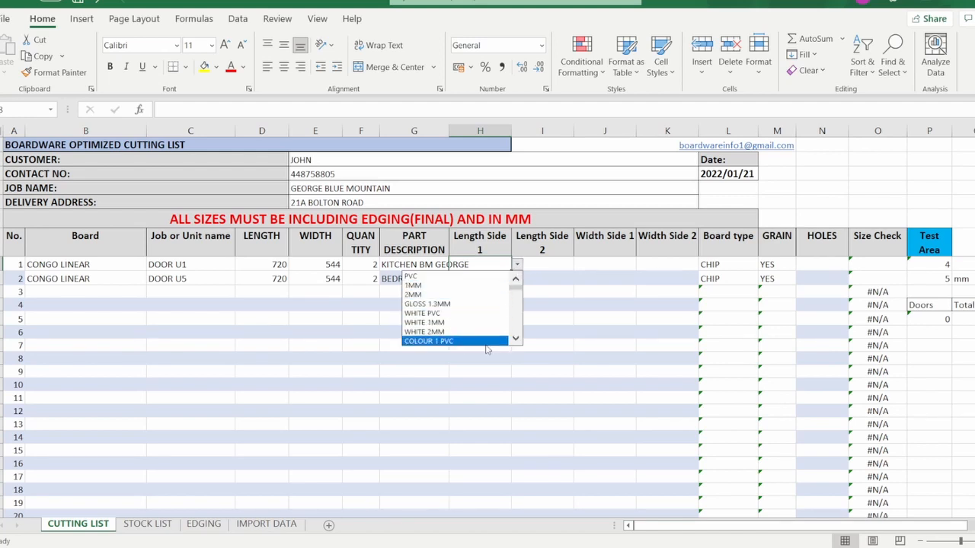
left_click(513, 345)
Set row 1's Length Side 1 edging to 2MM CONGO LINEAR.
left_click(504, 266)
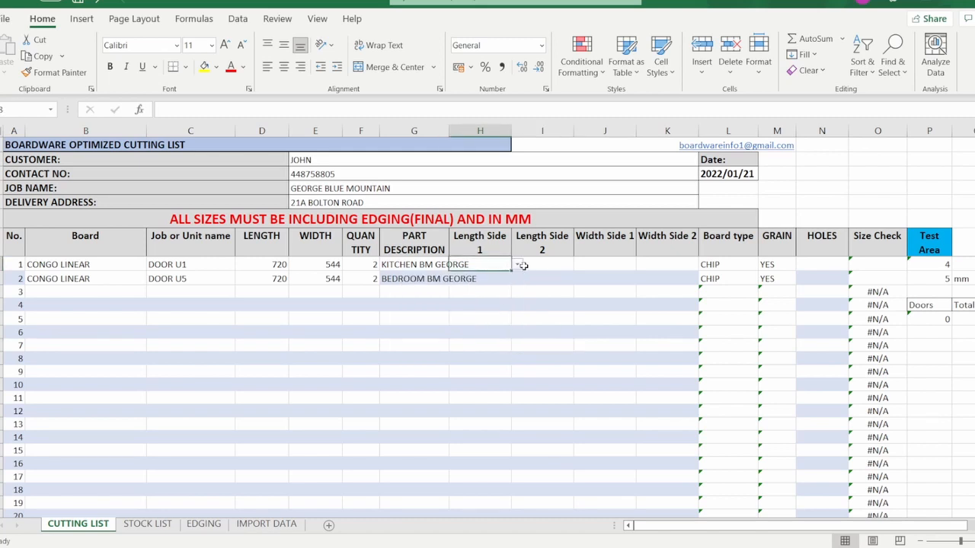
left_click(517, 264)
left_click(515, 341)
left_click_drag(515, 340, 514, 339)
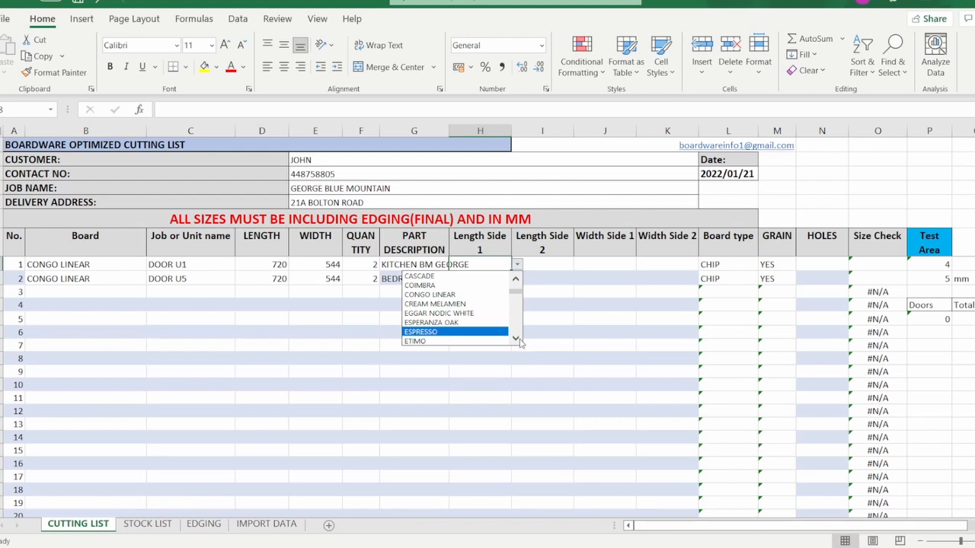
scroll(519, 342, "down", 5)
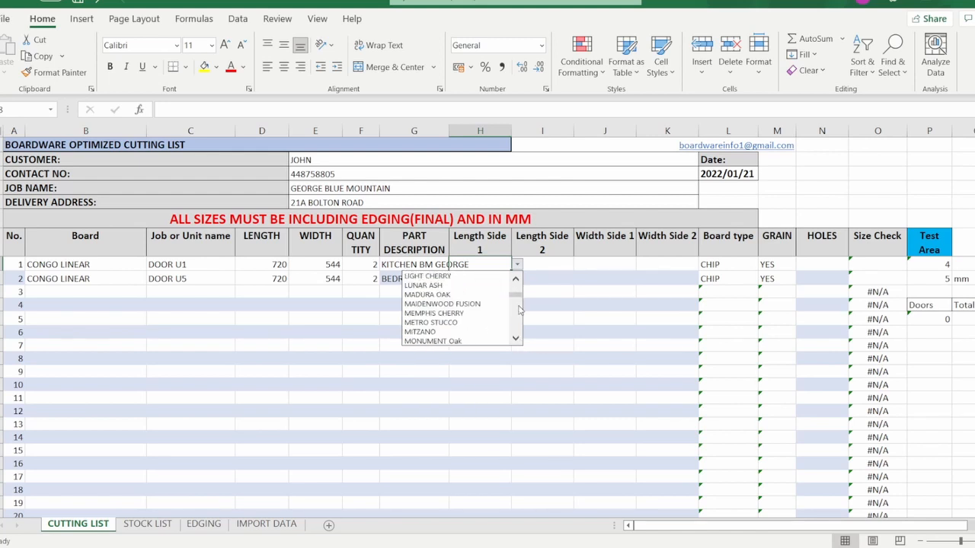
scroll(519, 309, "down", 10)
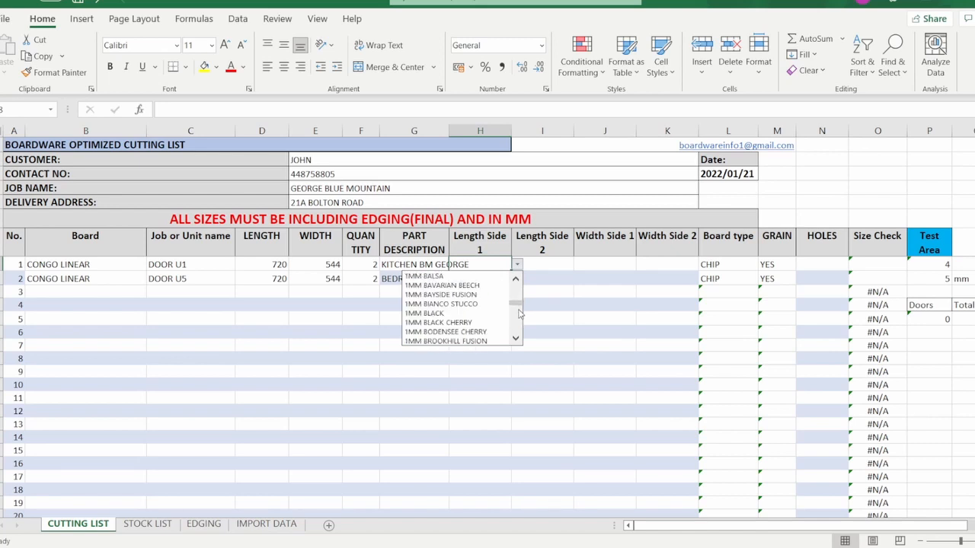
scroll(521, 312, "down", 10)
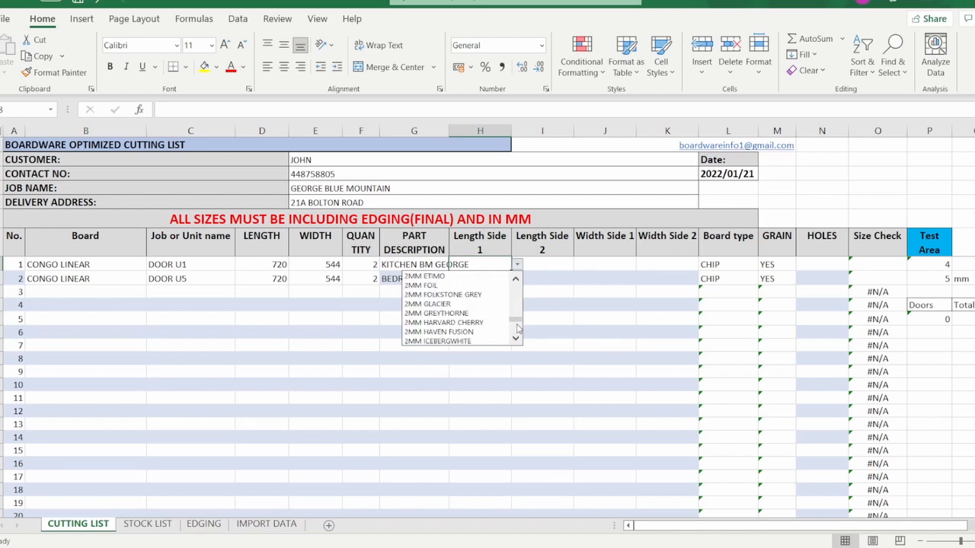
scroll(518, 329, "down", 5)
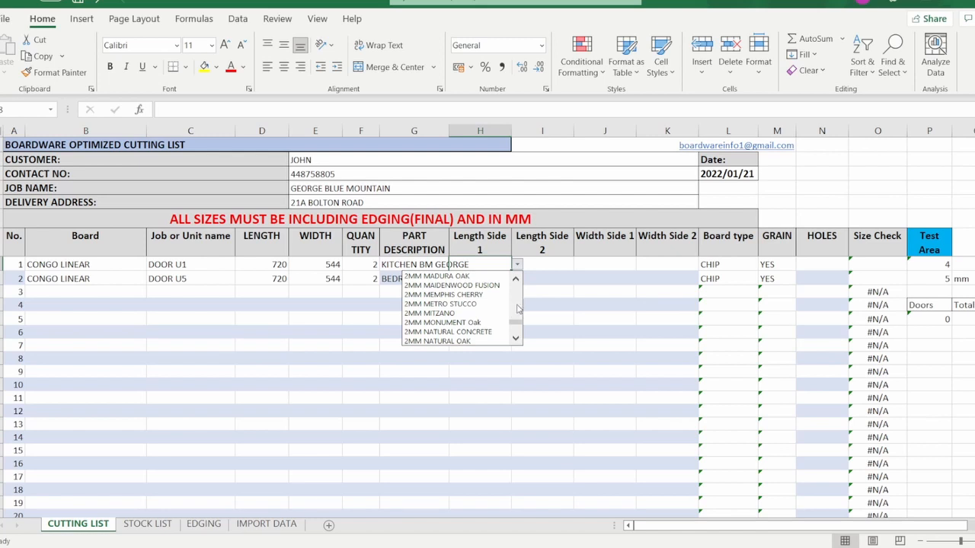
scroll(517, 310, "up", 5)
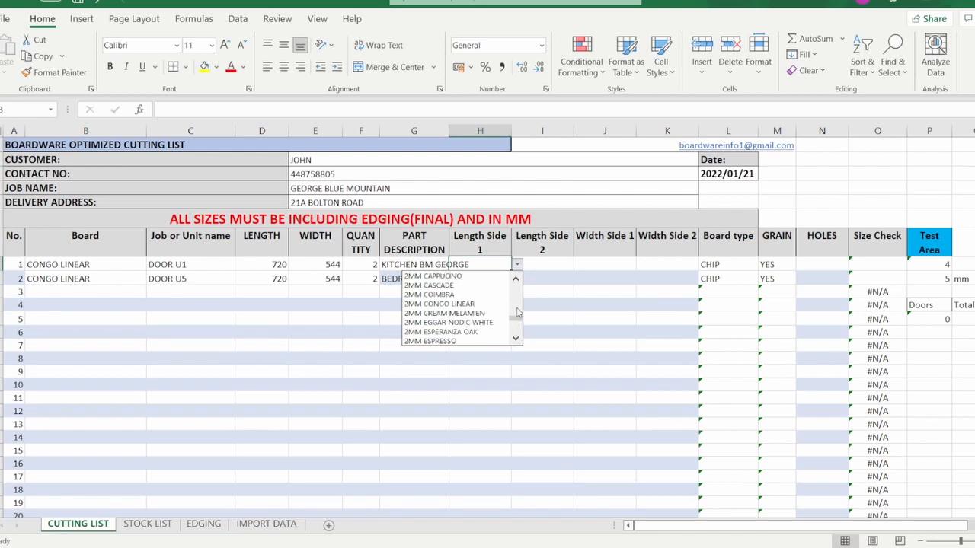
left_click(461, 305)
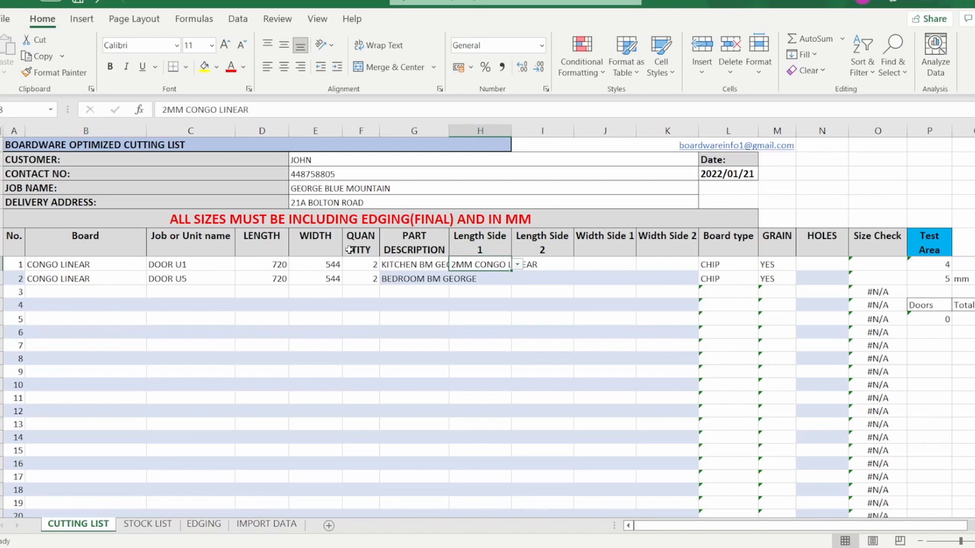
left_click(490, 278)
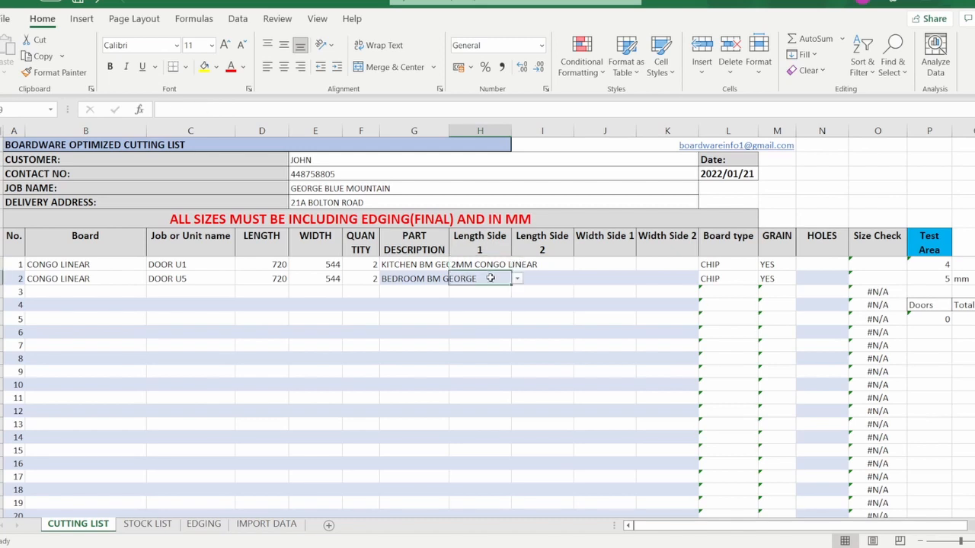
Copy H1's 2MM CONGO LINEAR edging into H1:K2, edging all four sides of both doors.
left_click(493, 265)
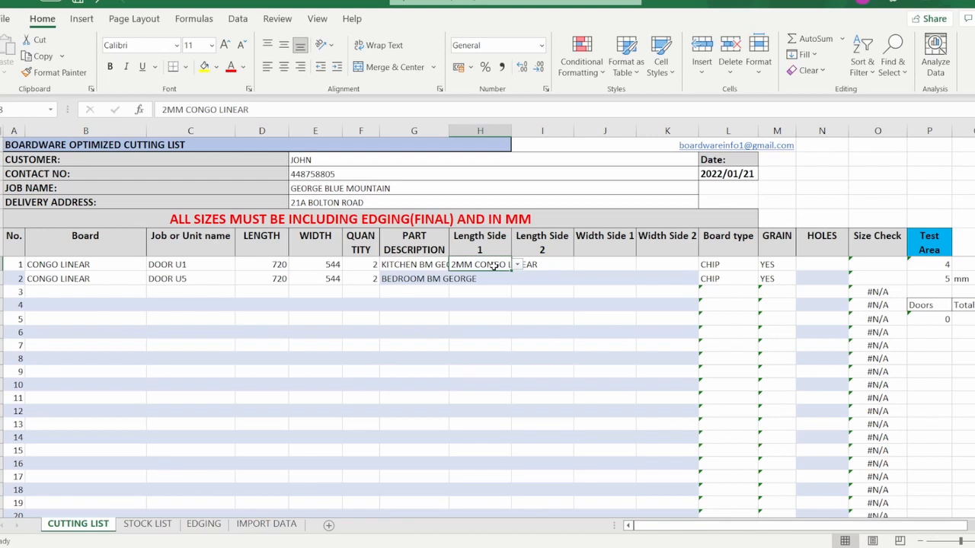
right_click(493, 265)
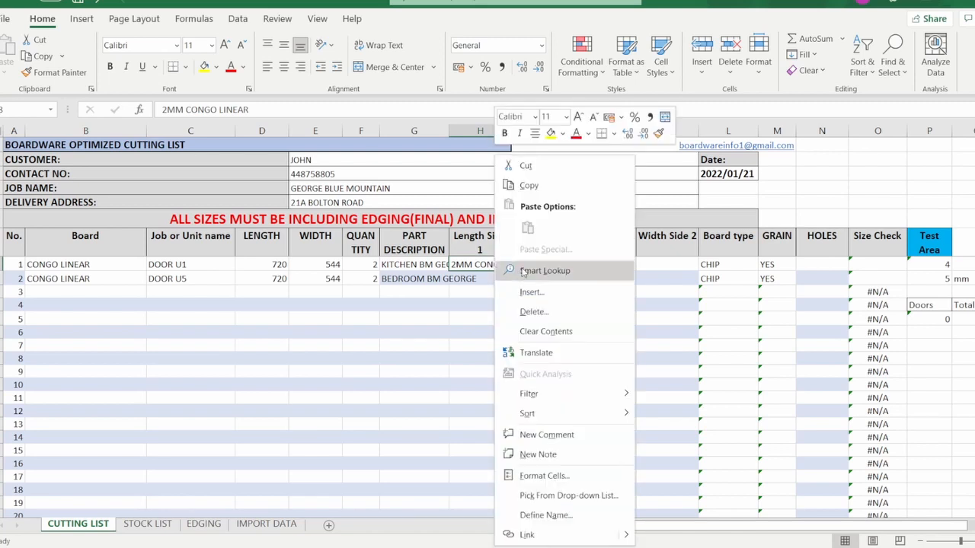
left_click(532, 184)
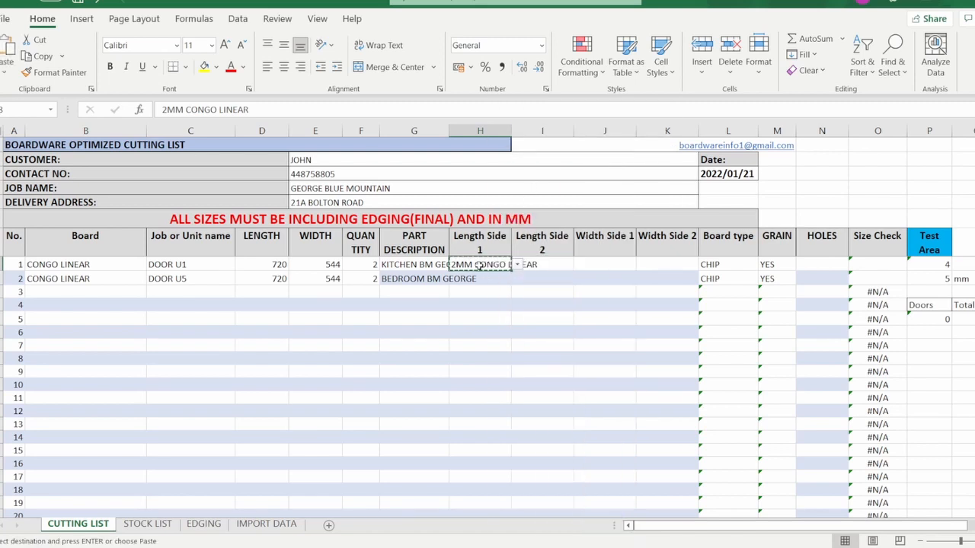
left_click_drag(480, 265, 670, 281)
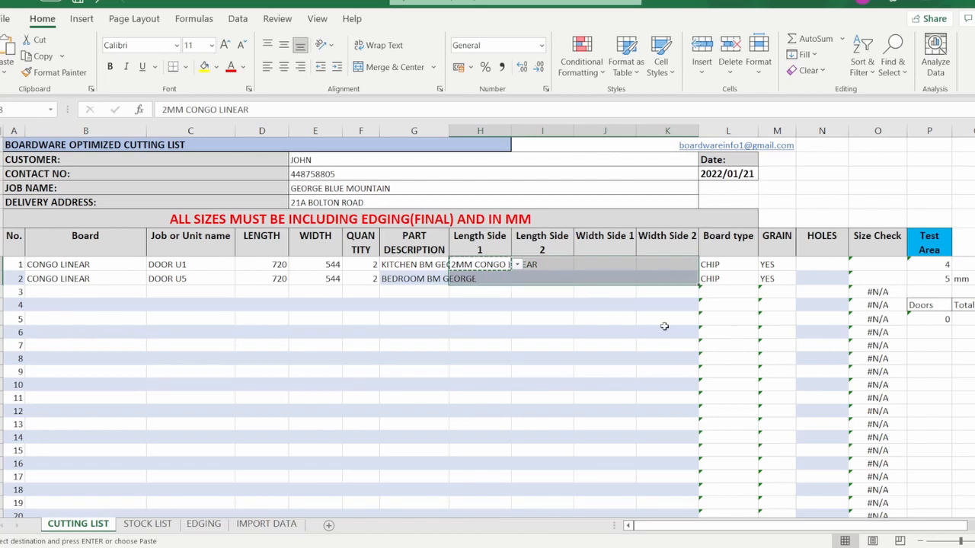
key("ctrl+v")
left_click(551, 333)
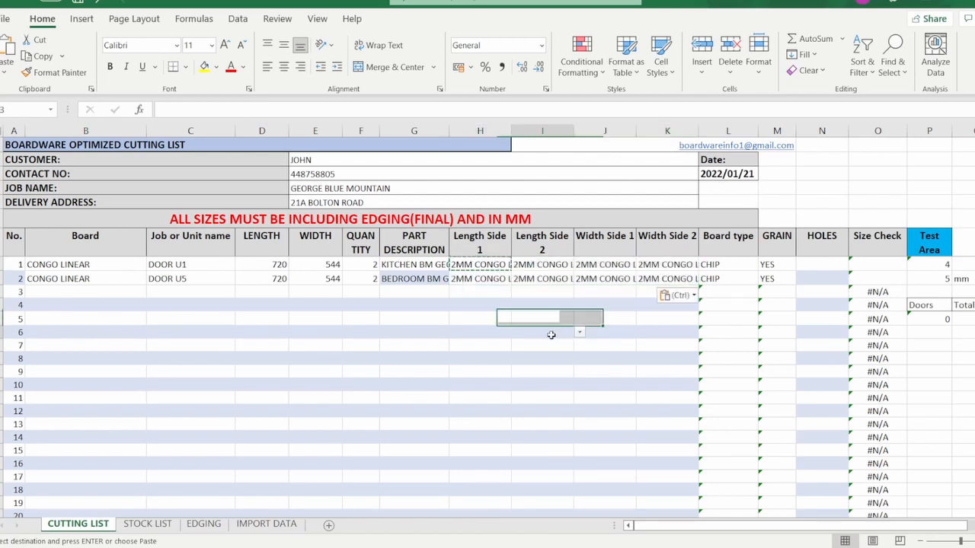
left_click(486, 267)
left_click(553, 265)
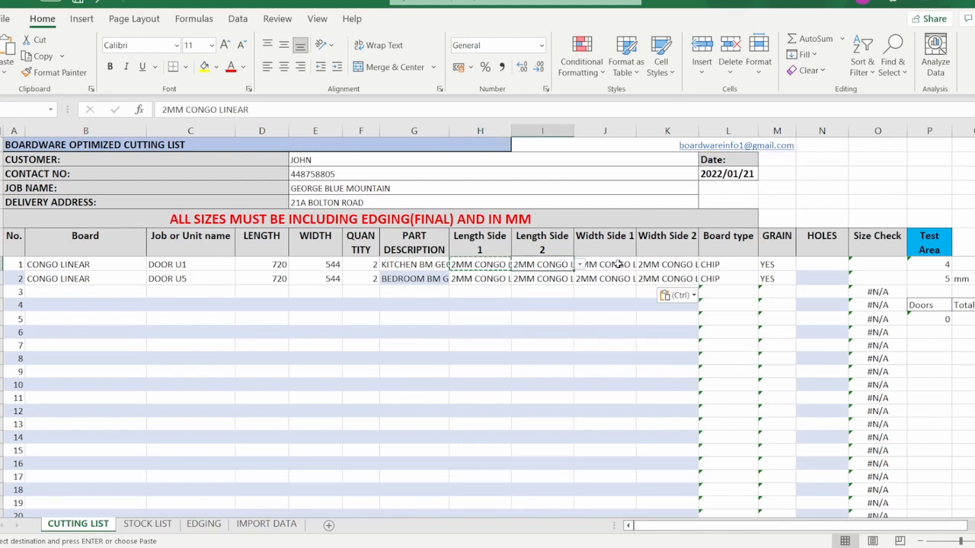
left_click(615, 264)
left_click(689, 265)
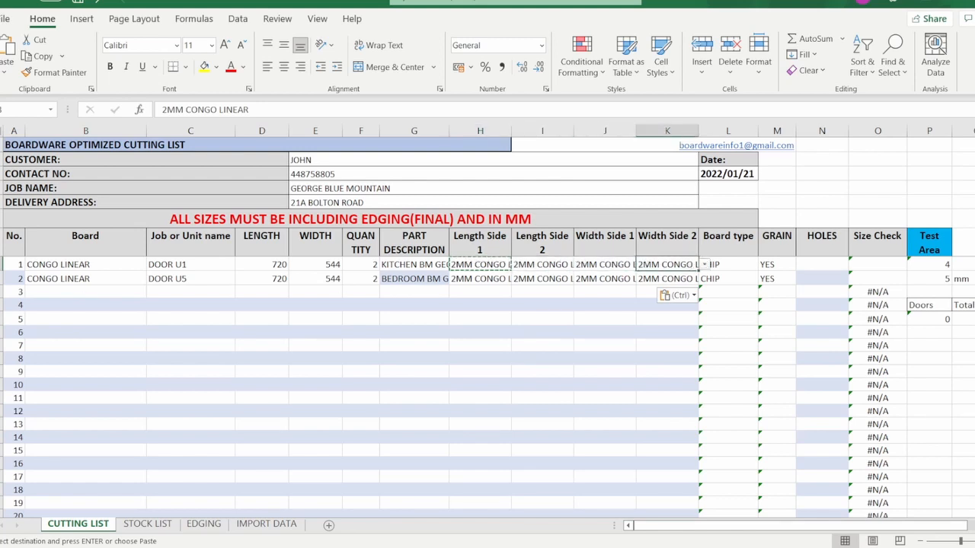
left_click(71, 296)
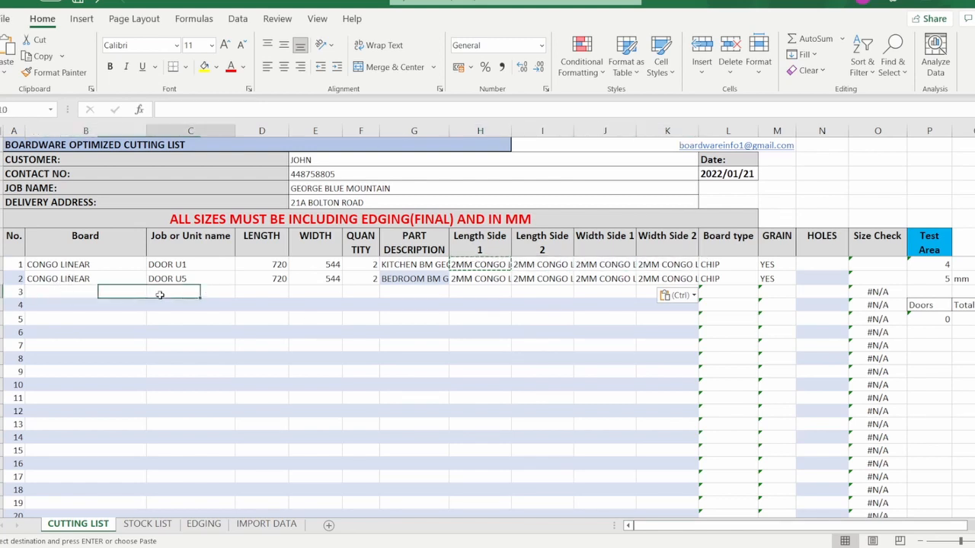
Fill Board cells B3 to B7 with CONGO LINEAR copied from B2.
left_click(153, 293)
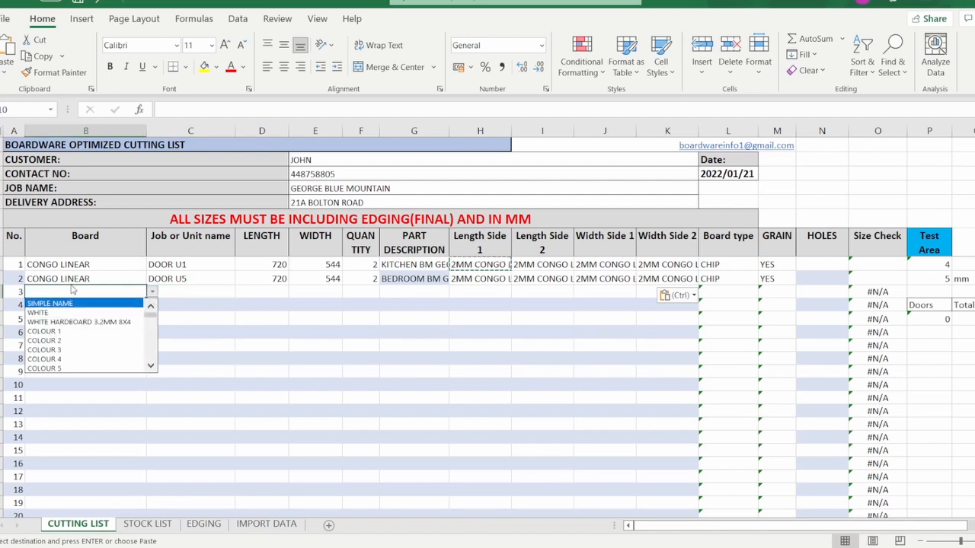
key("Escape")
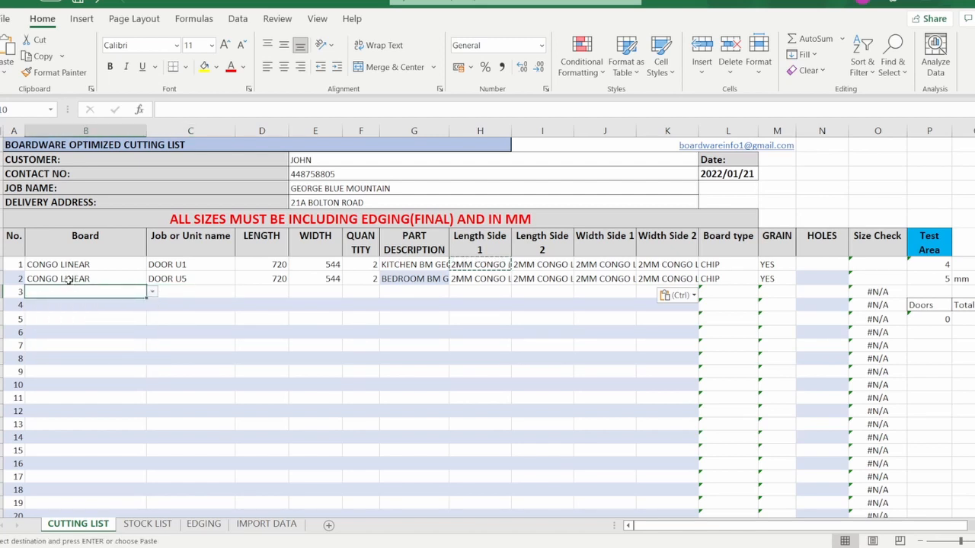
left_click(69, 281)
key("ctrl+c")
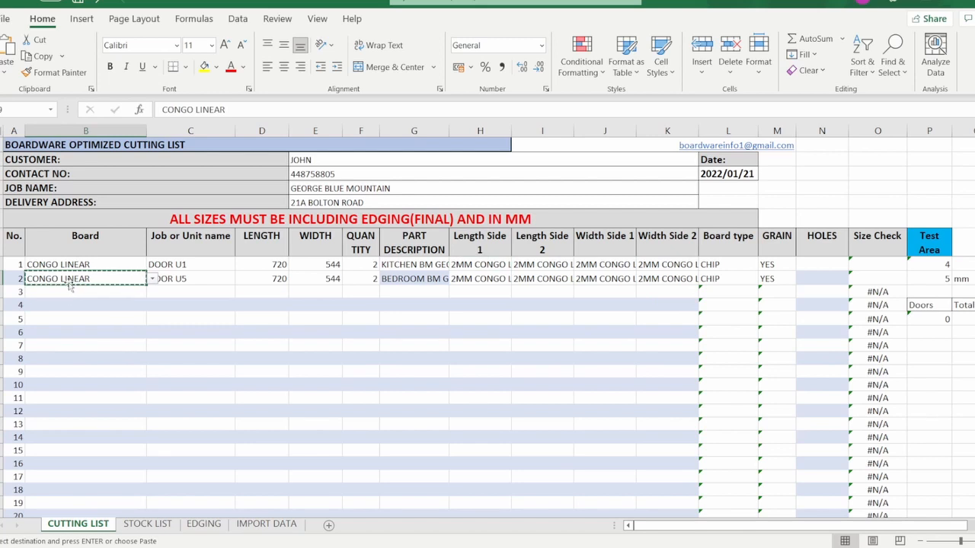
left_click_drag(67, 290, 67, 354)
key("ctrl+v")
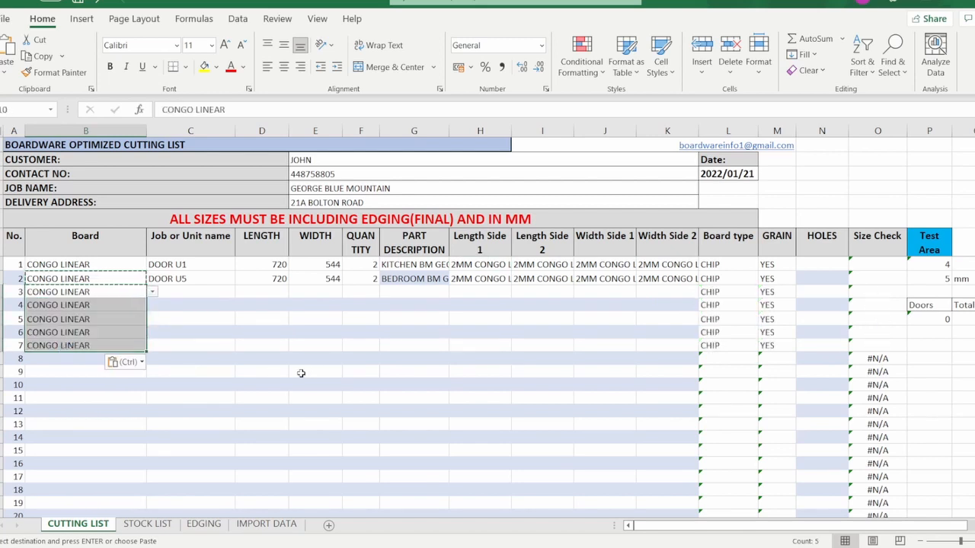
left_click(259, 294)
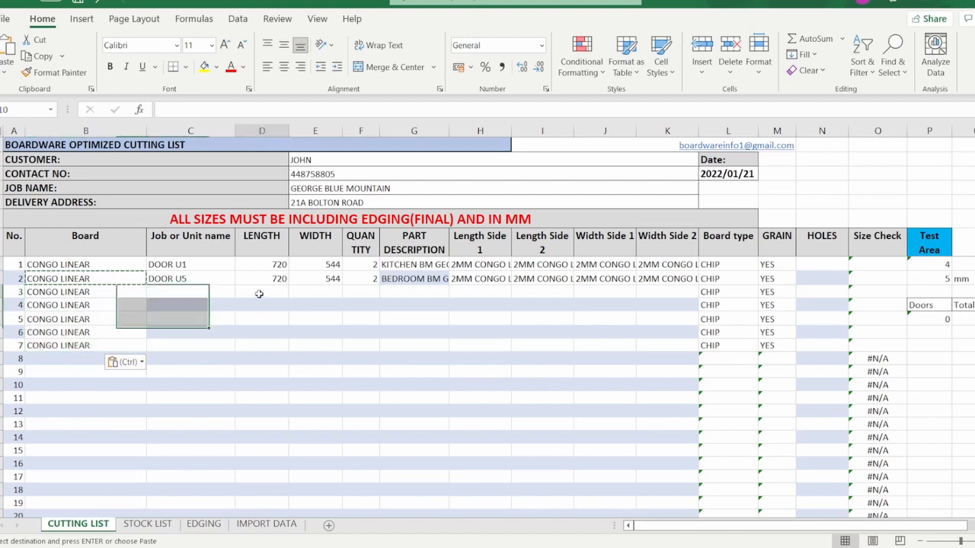
Copy the 2MM CONGO LINEAR edging from H2 into H3:H7.
left_click(486, 279)
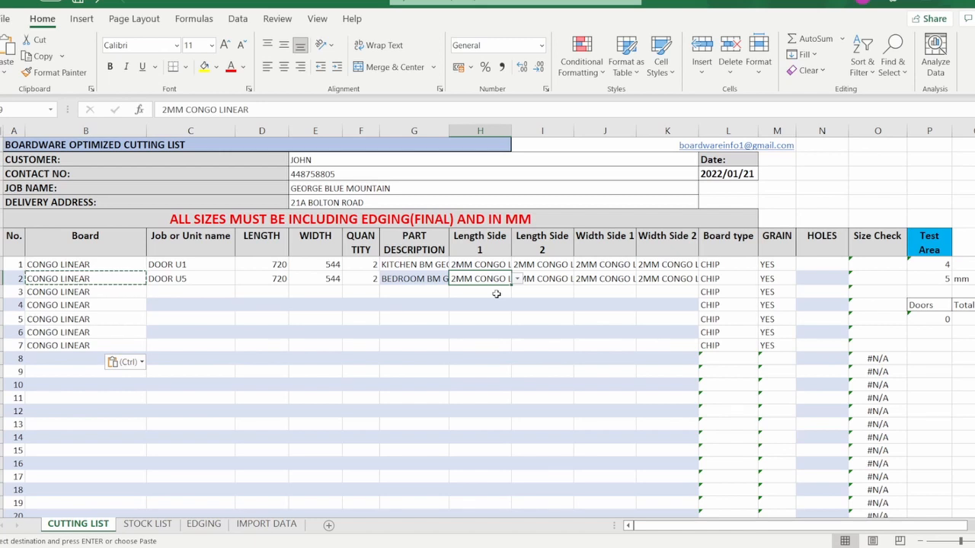
key("ctrl+c")
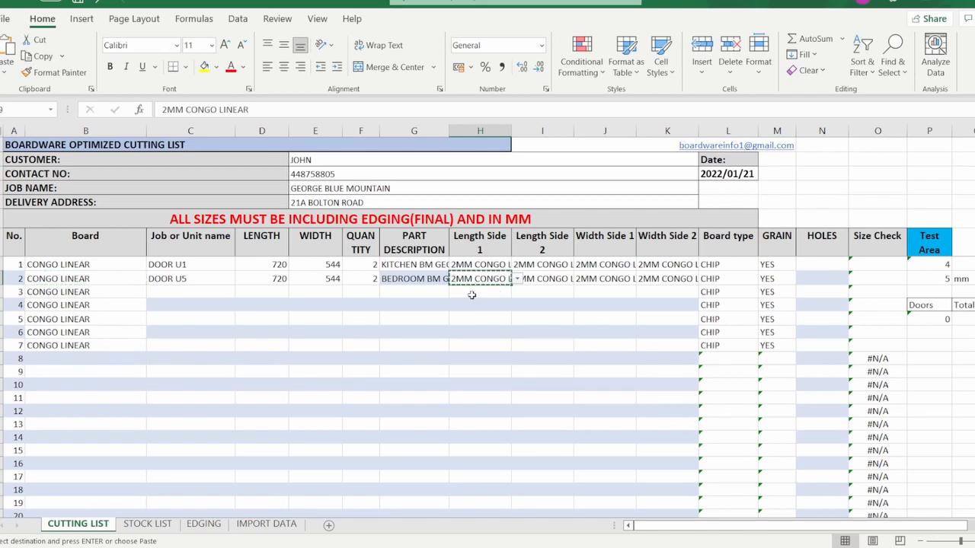
left_click(471, 294)
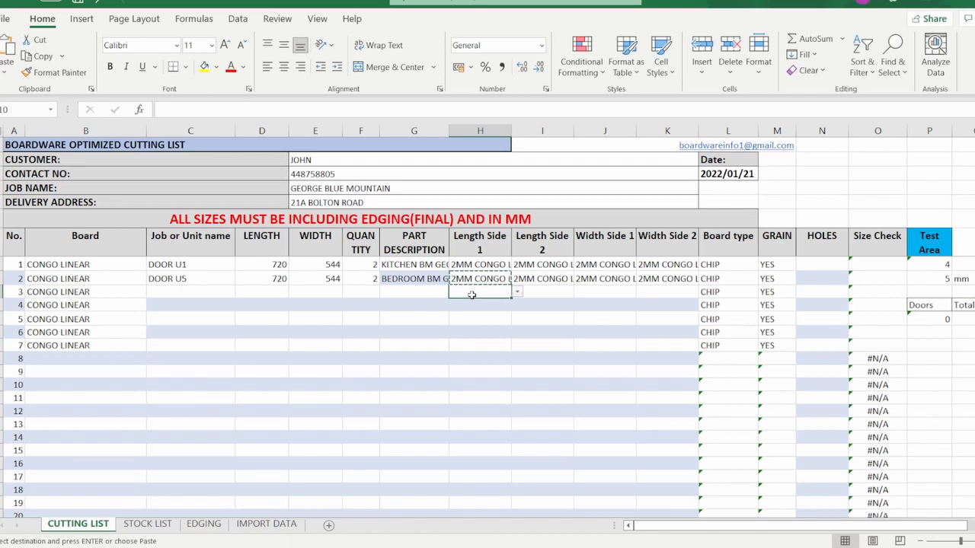
left_click_drag(471, 295, 483, 349)
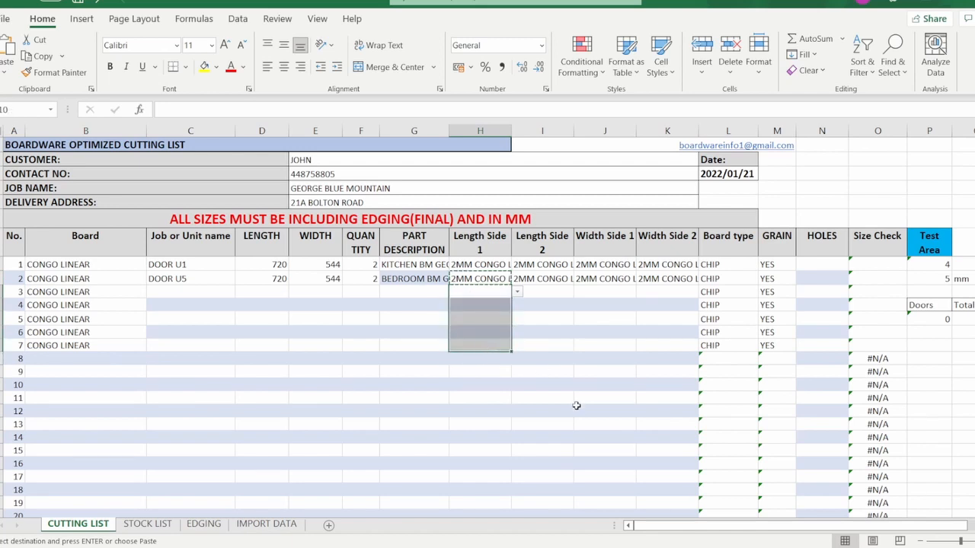
key("ctrl+v")
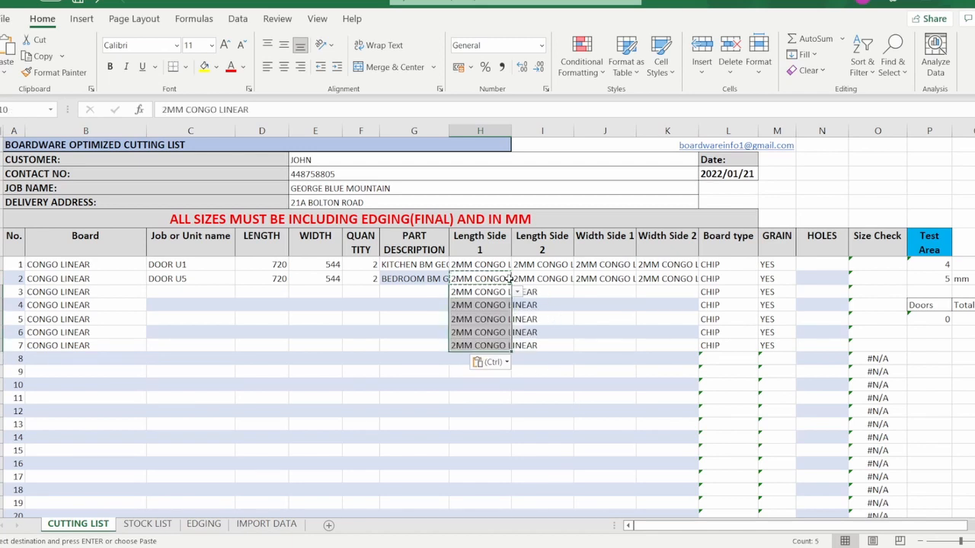
left_click(553, 290)
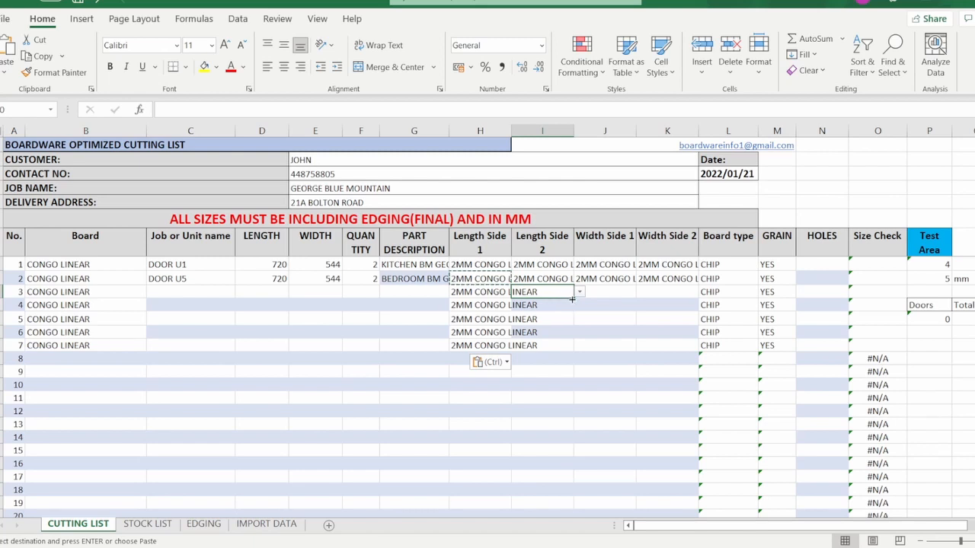
left_click(107, 357)
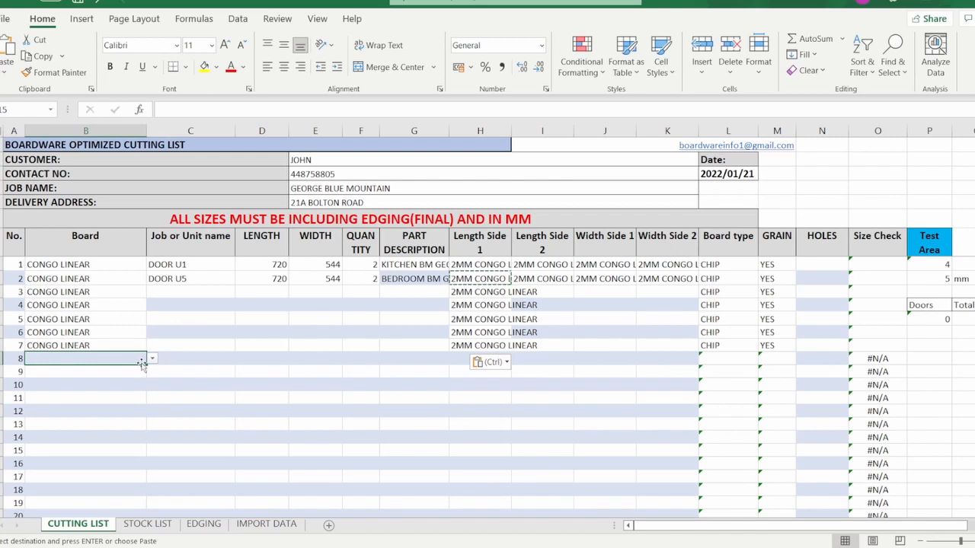
Pick WHITE HARDBOARD 3.2MM 8X4 in B8, then check the H/B board type and NO grain formulas.
left_click(153, 359)
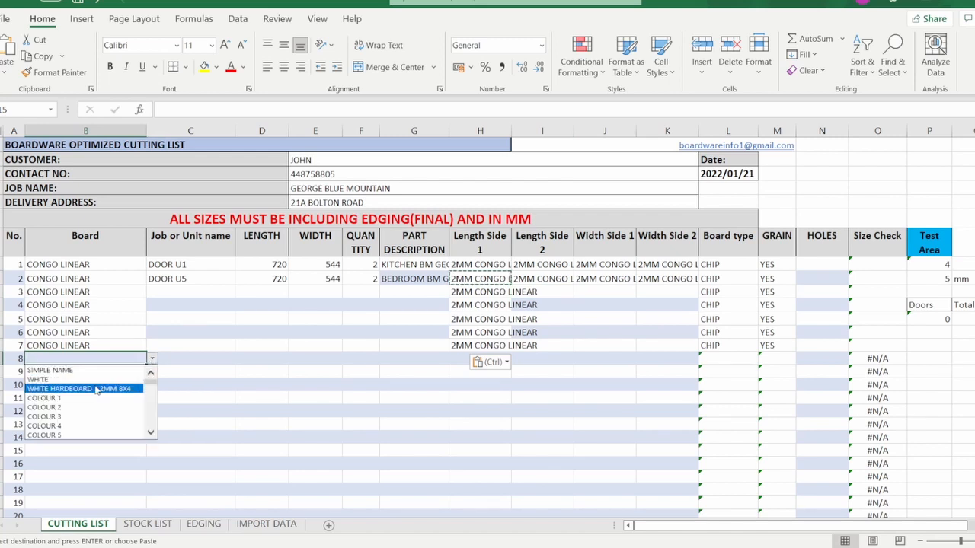
left_click(97, 388)
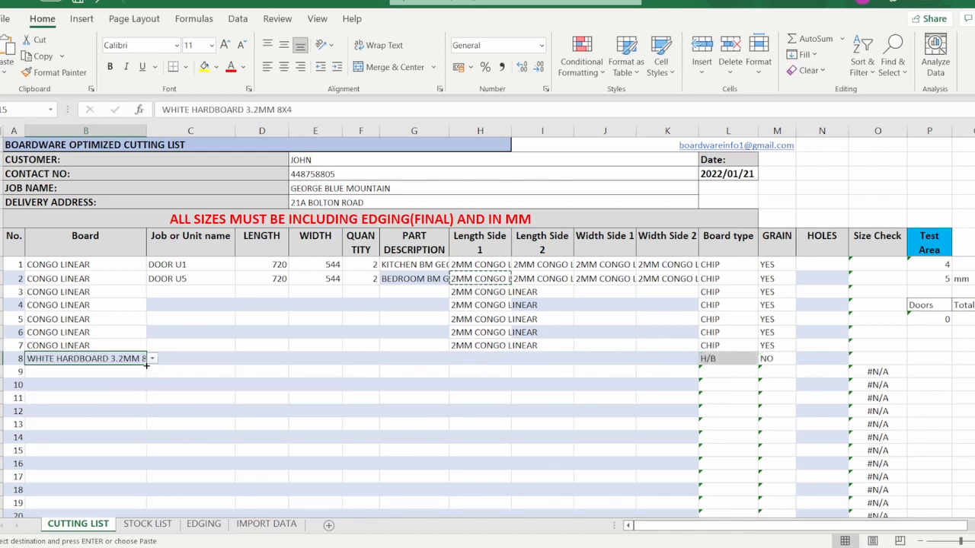
left_click(735, 361)
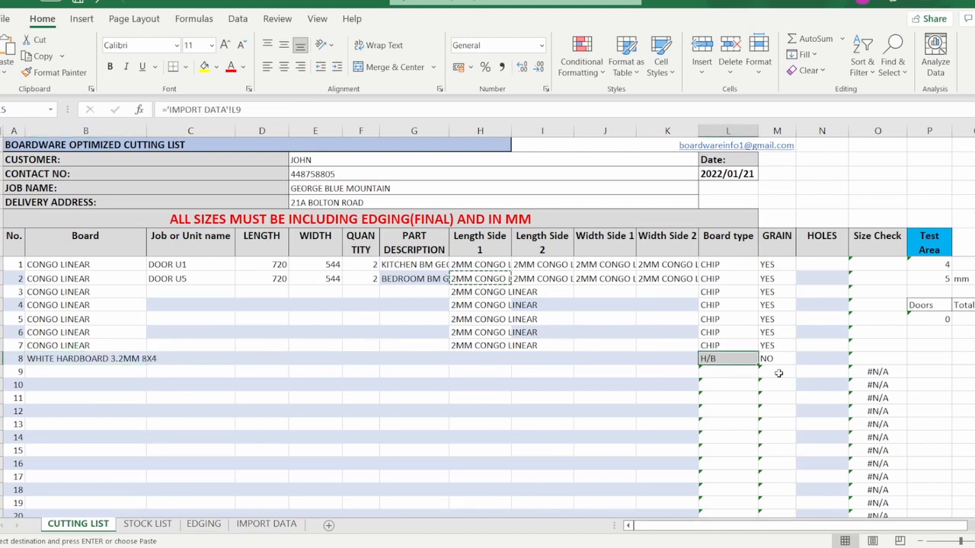
left_click(770, 361)
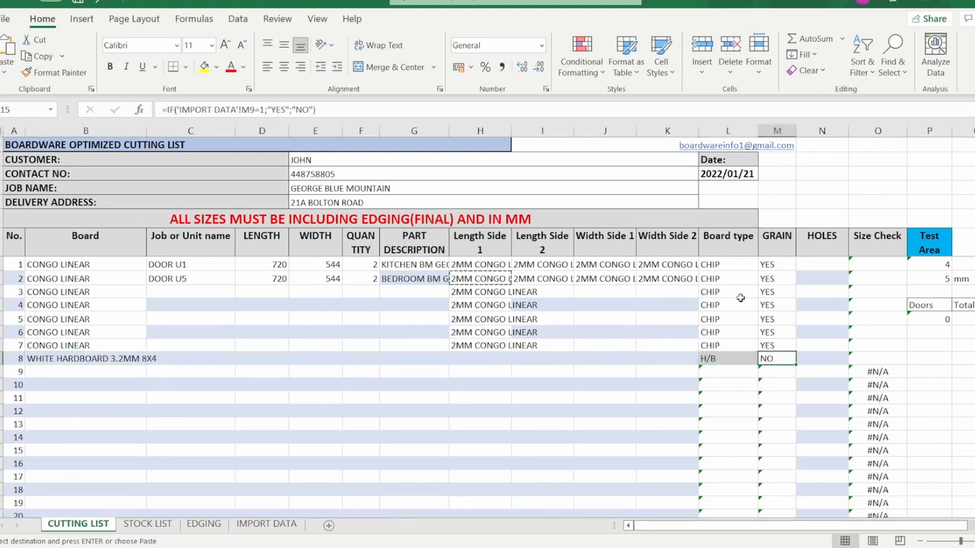
left_click(716, 266)
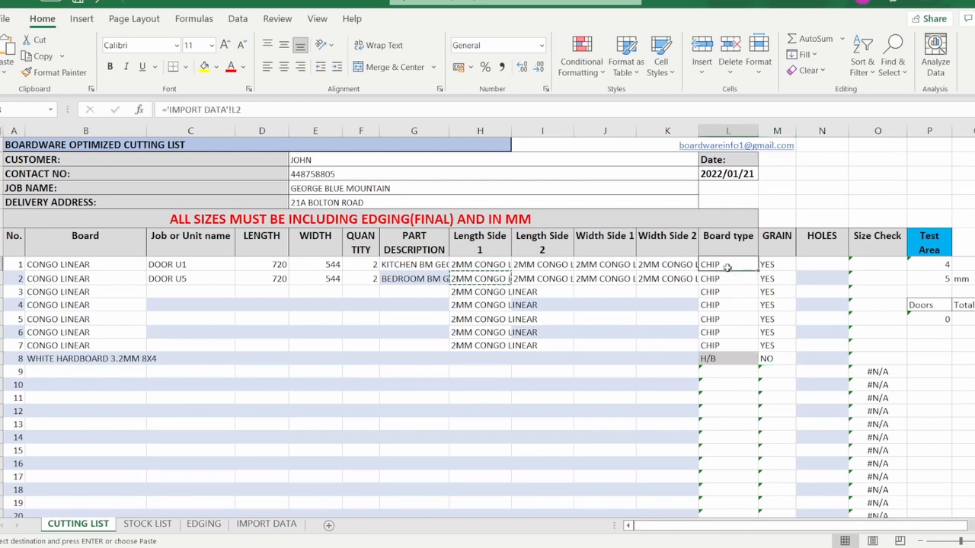
left_click(769, 278)
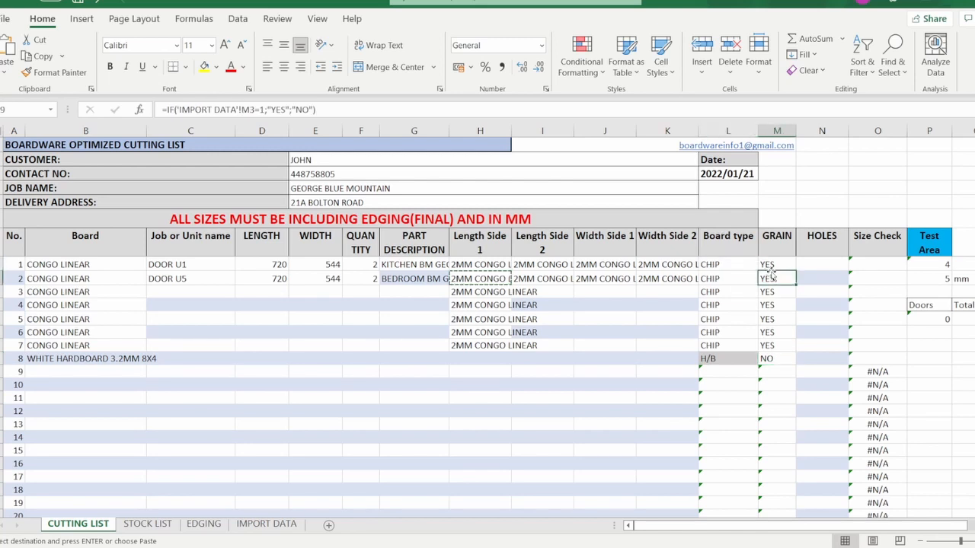
left_click(114, 358)
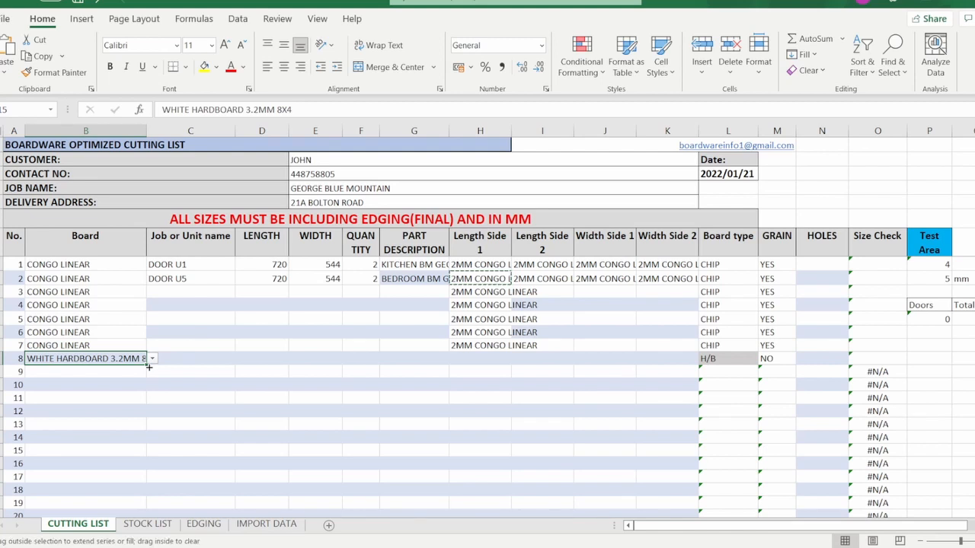
Drag the hardboard entry down toward row 11, widen column B, and check the board type formulas in L9–L12.
left_click_drag(148, 367, 148, 401)
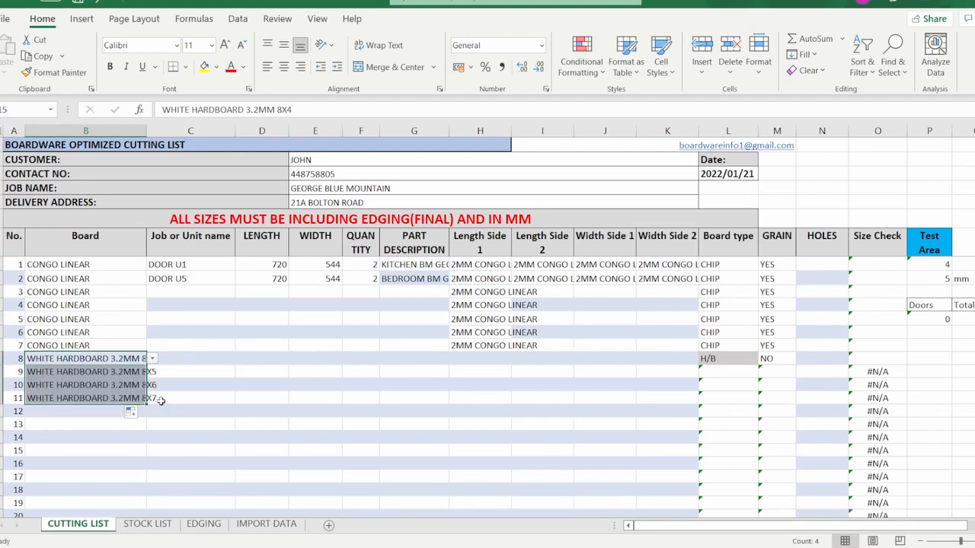
double_click(147, 130)
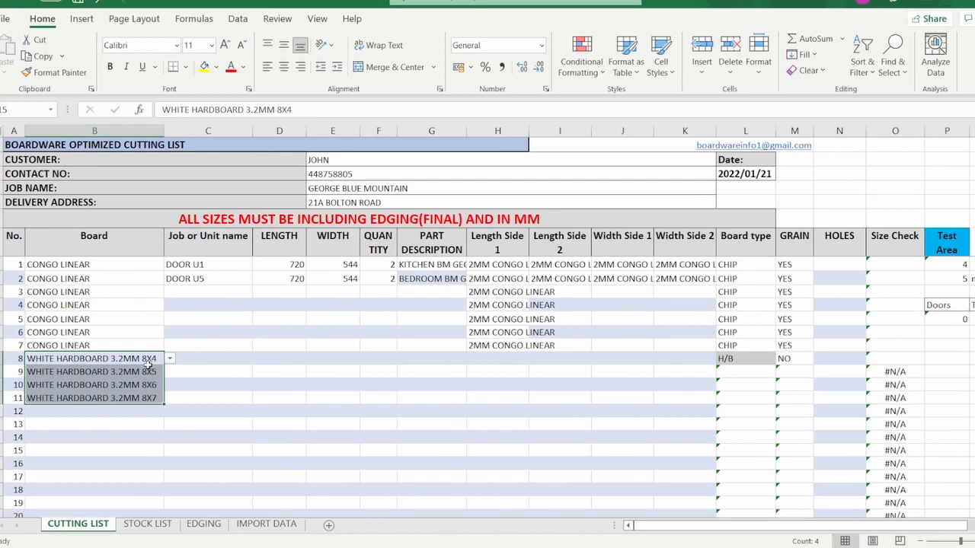
left_click(745, 374)
left_click(743, 385)
left_click(744, 399)
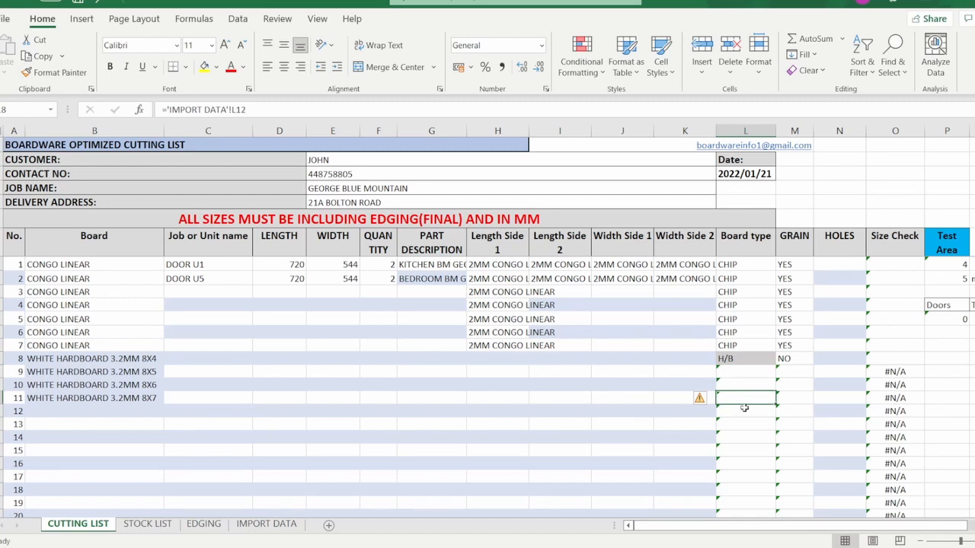
left_click(739, 411)
Copy the B8 hardboard into B9:B11 and confirm each row shows H/B and grain NO.
left_click(108, 358)
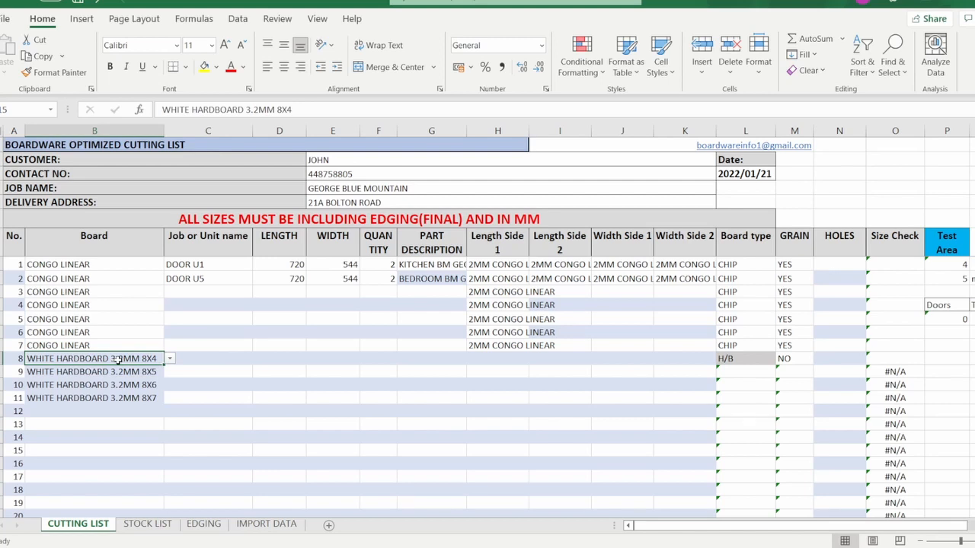
key("ctrl+c")
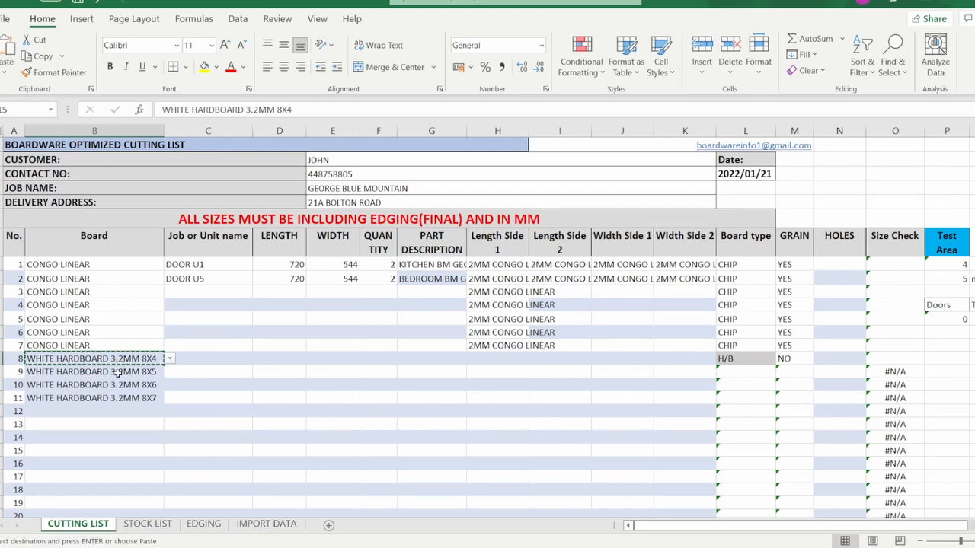
left_click_drag(118, 372, 114, 396)
key("ctrl+v")
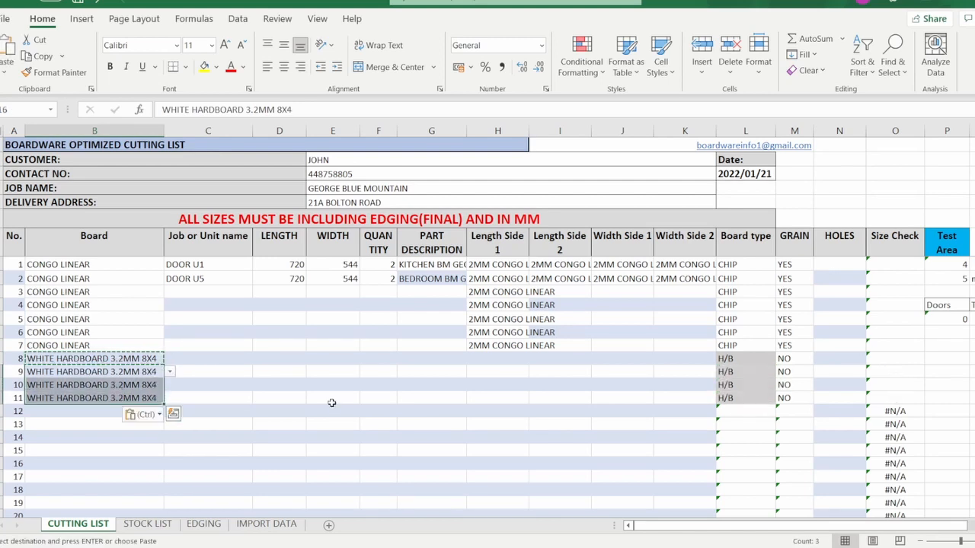
left_click(758, 364)
left_click(755, 383)
left_click(756, 397)
left_click(806, 387)
left_click(806, 370)
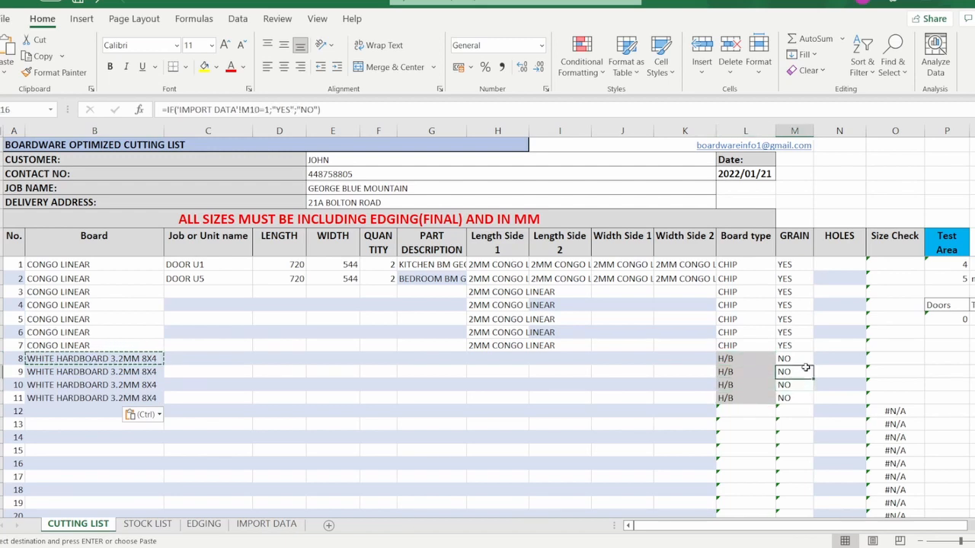
left_click(519, 360)
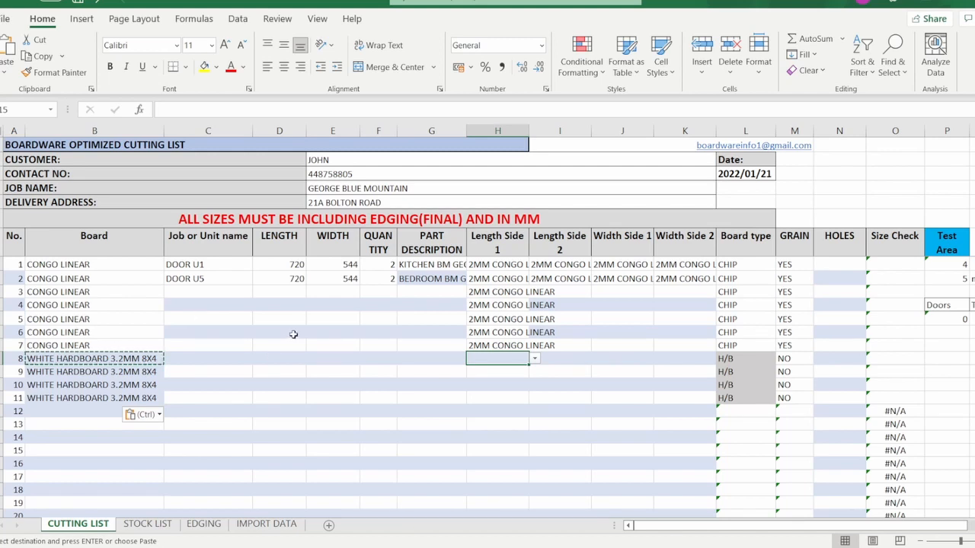
Enter 2 holes in N1 and N2 for both door rows.
left_click(816, 266)
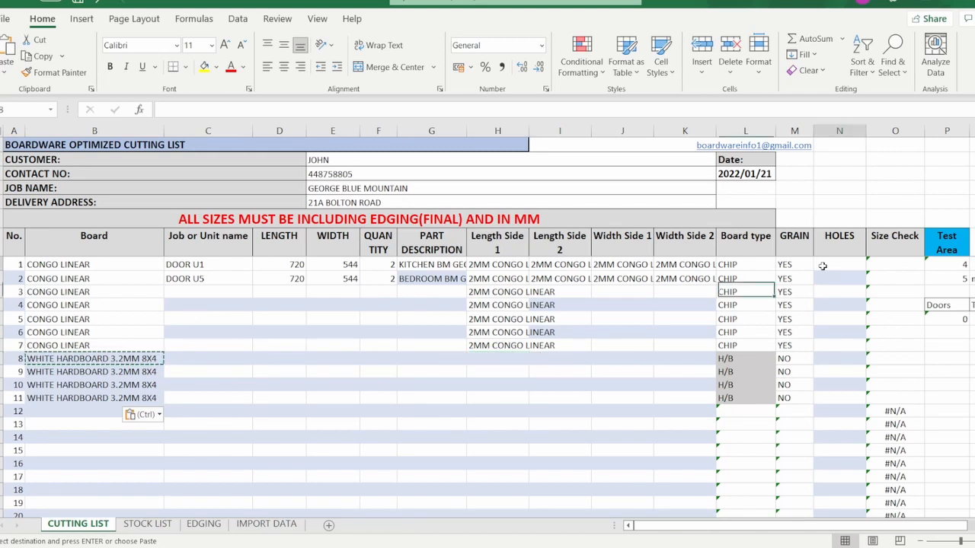
type("2")
key("Return")
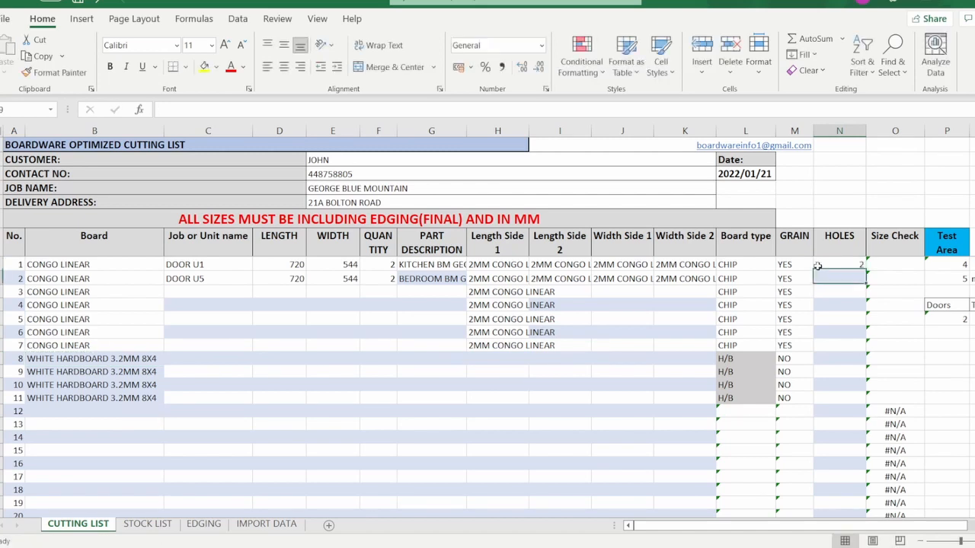
type("2")
key("Return")
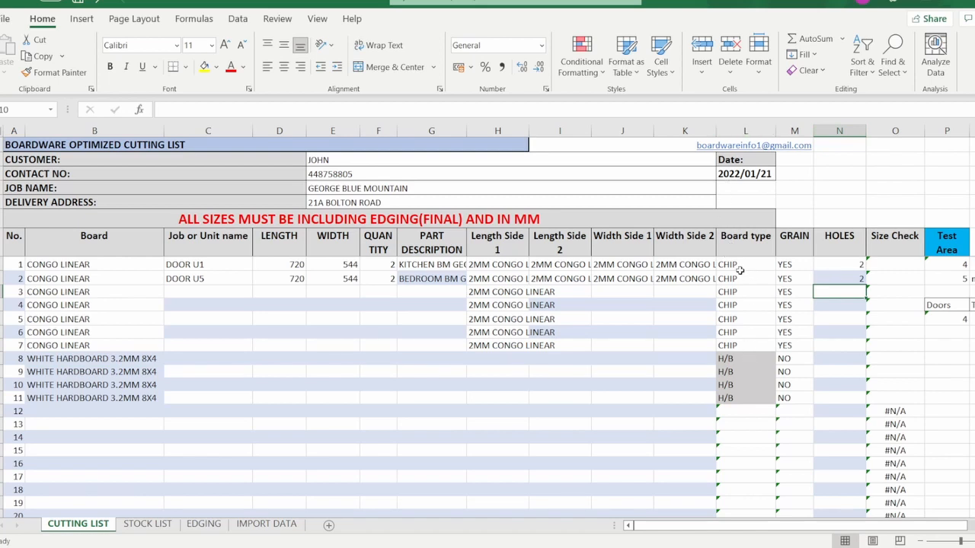
Check row 1's board type and grain, then row 3's board type and Width Side 1 edging.
left_click(738, 267)
left_click(796, 268)
left_click(757, 289)
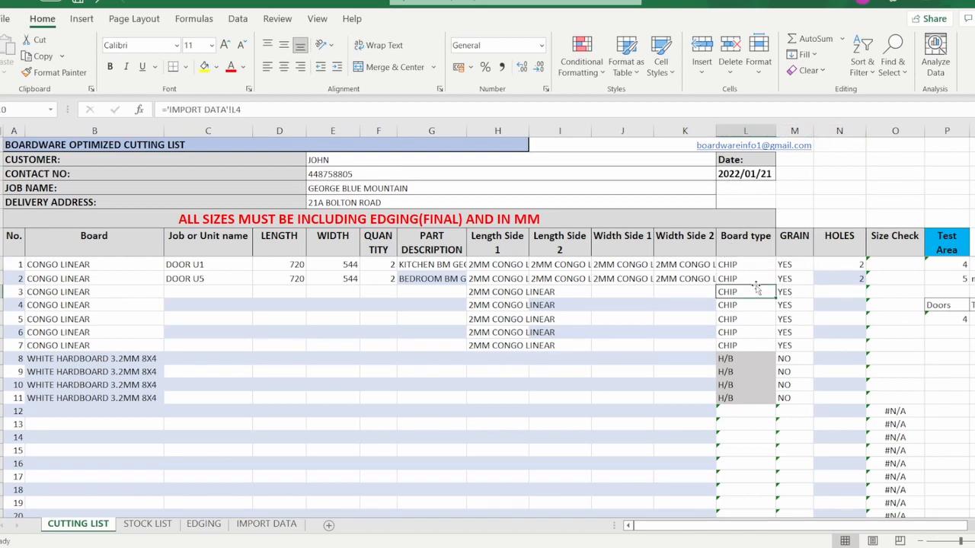
left_click(617, 290)
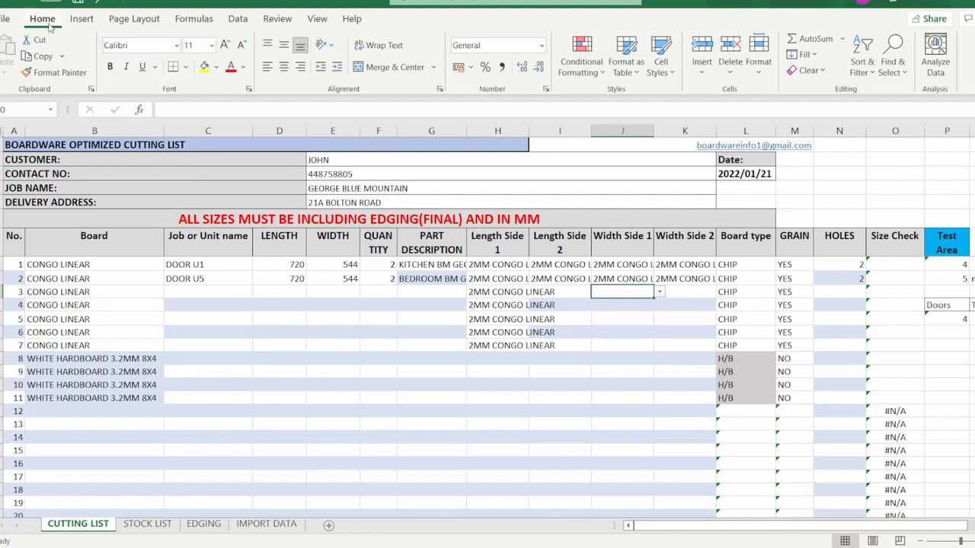
left_click(348, 158)
key("Down")
key("Down")
key("Down")
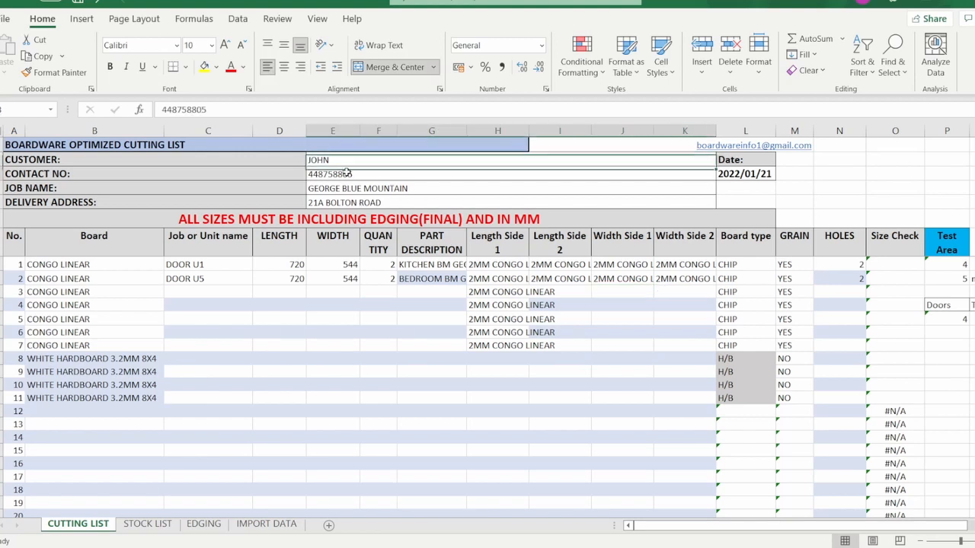
left_click_drag(121, 273, 637, 420)
left_click(622, 411)
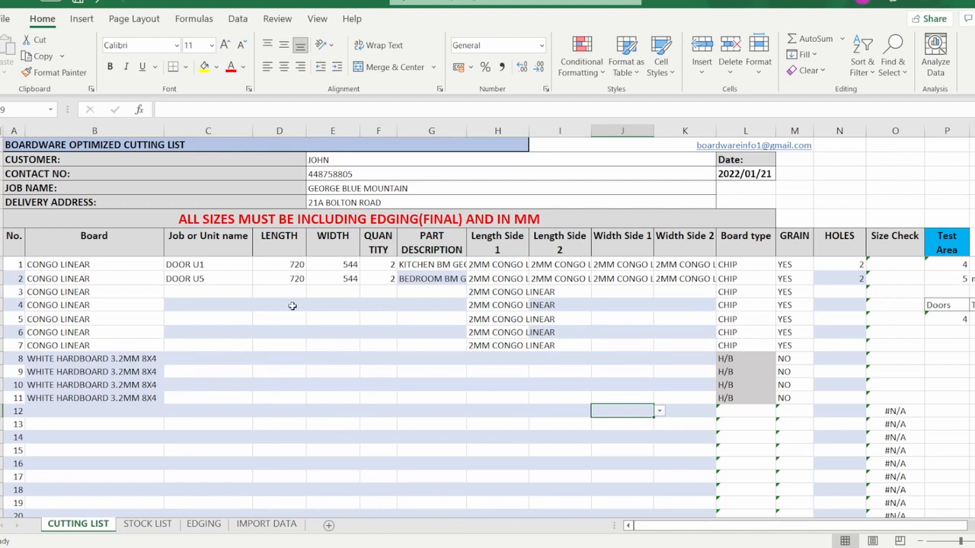
left_click(206, 265)
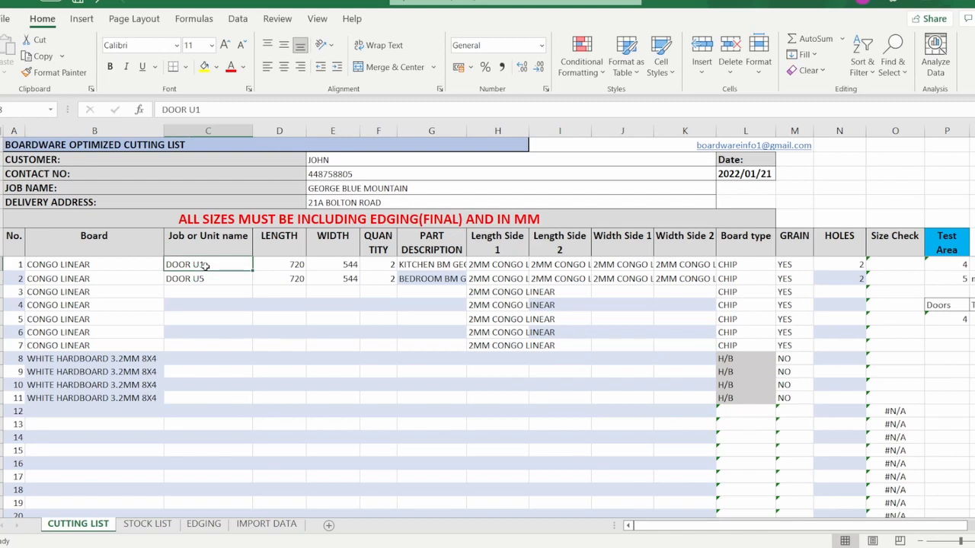
left_click_drag(205, 265, 203, 399)
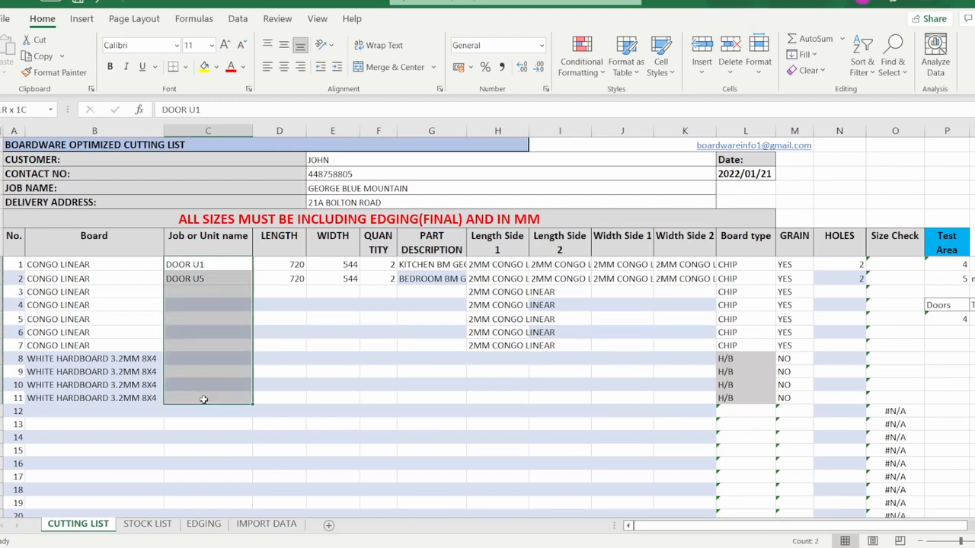
left_click(448, 264)
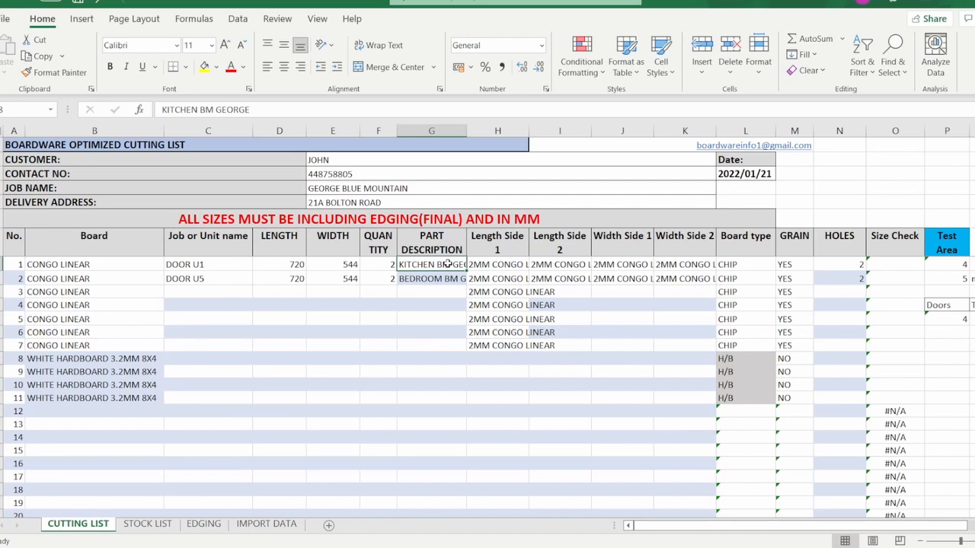
left_click_drag(447, 265, 445, 399)
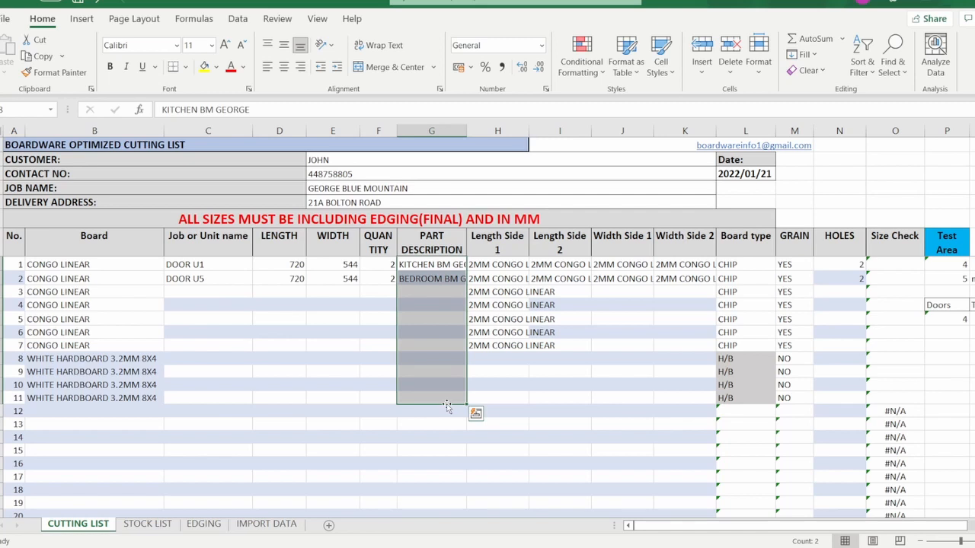
left_click(503, 375)
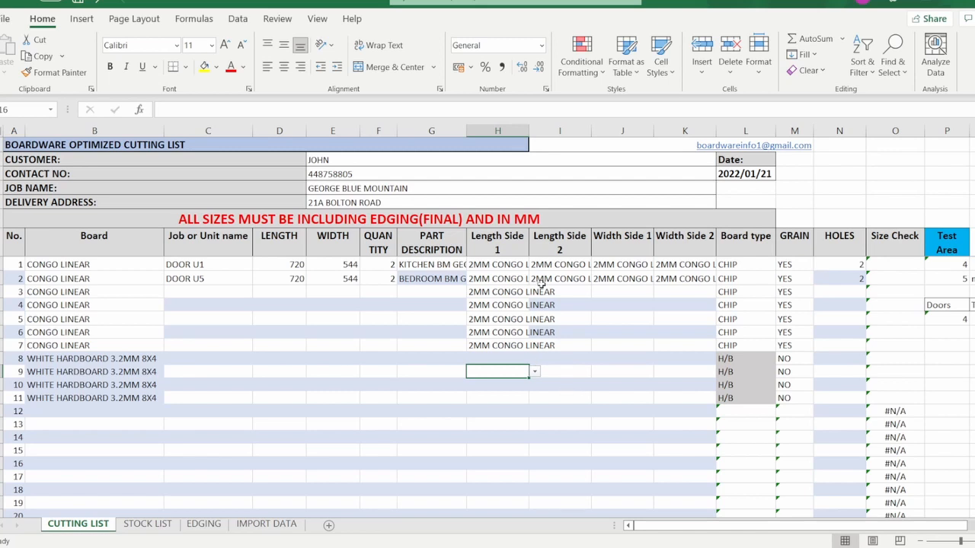
left_click(945, 265)
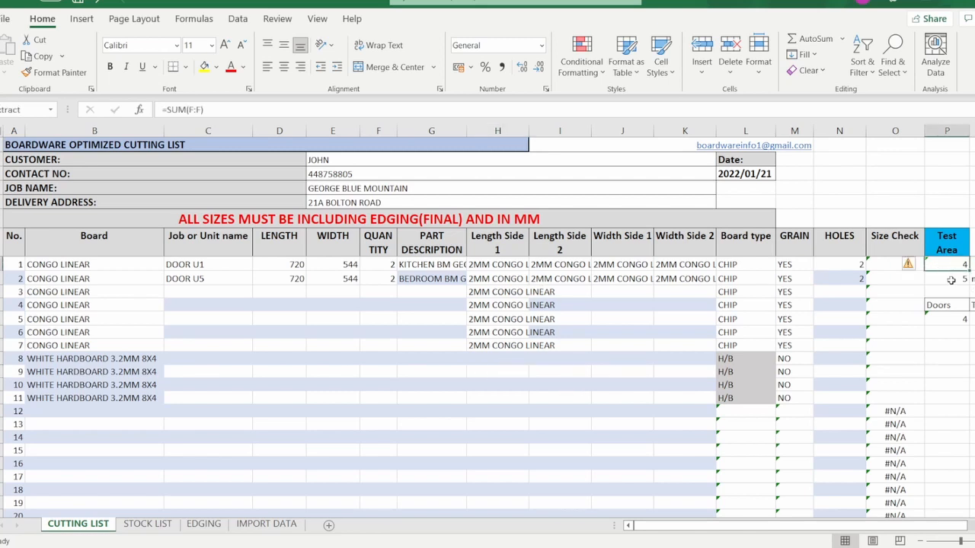
left_click(950, 280)
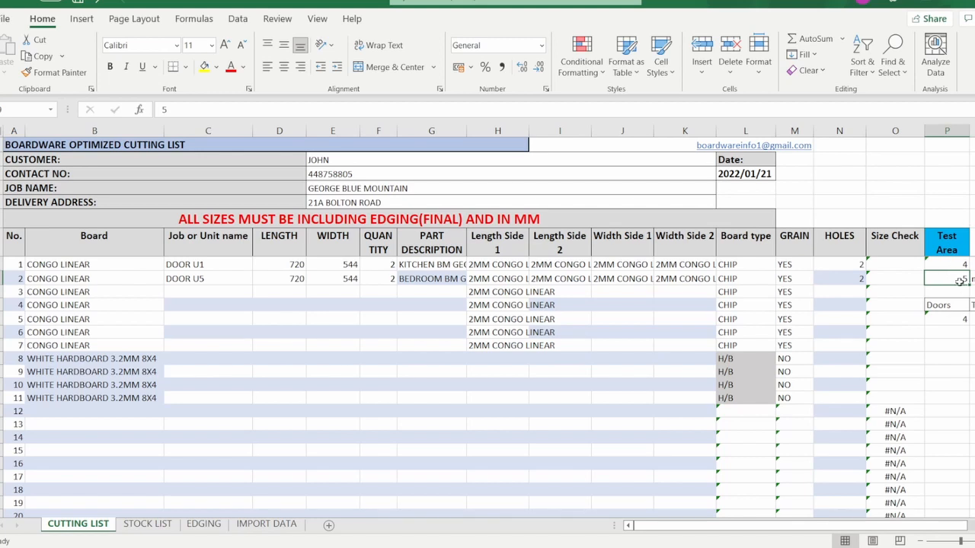
left_click(960, 321)
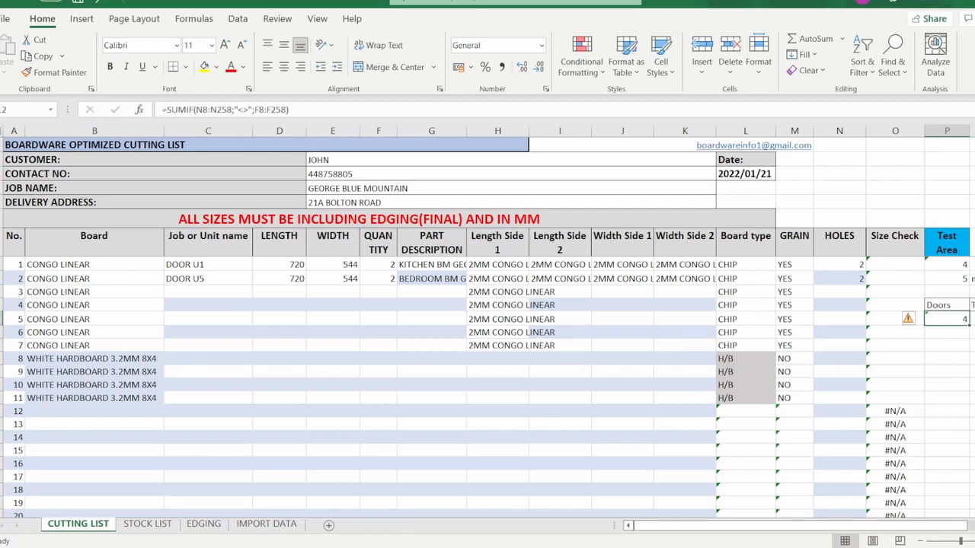
left_click(973, 320)
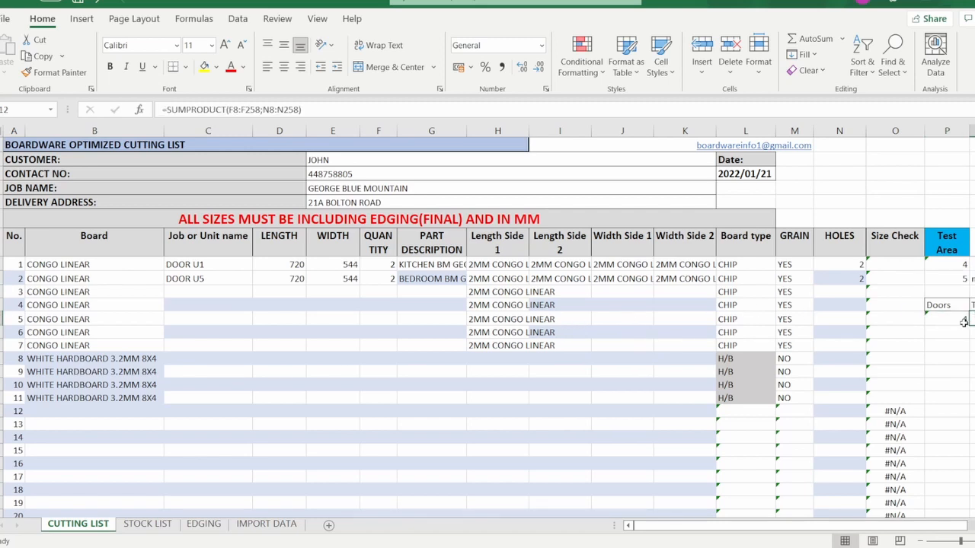
left_click(951, 344)
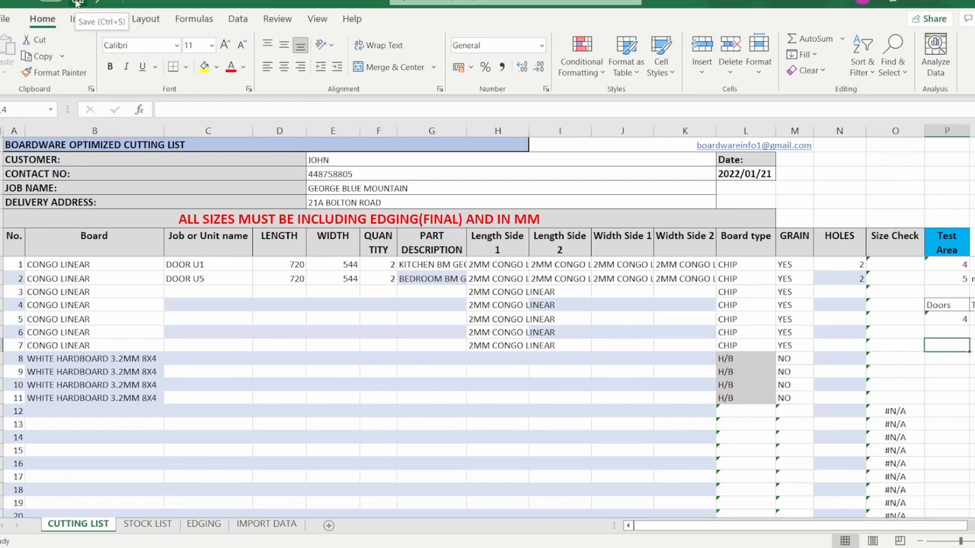
left_click(195, 294)
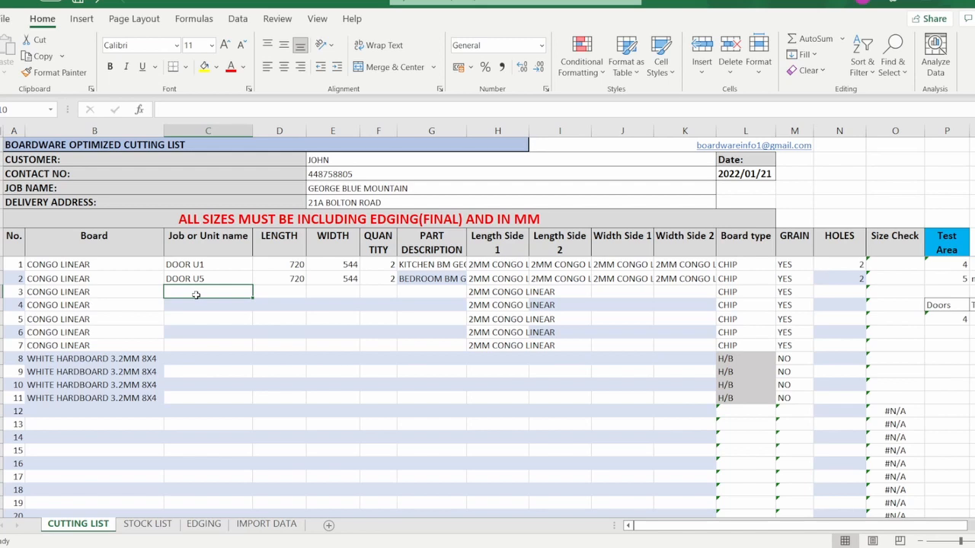
Enter a RECUT job name for row 3 and trim it so it ends with CU1.
type("RECUT")
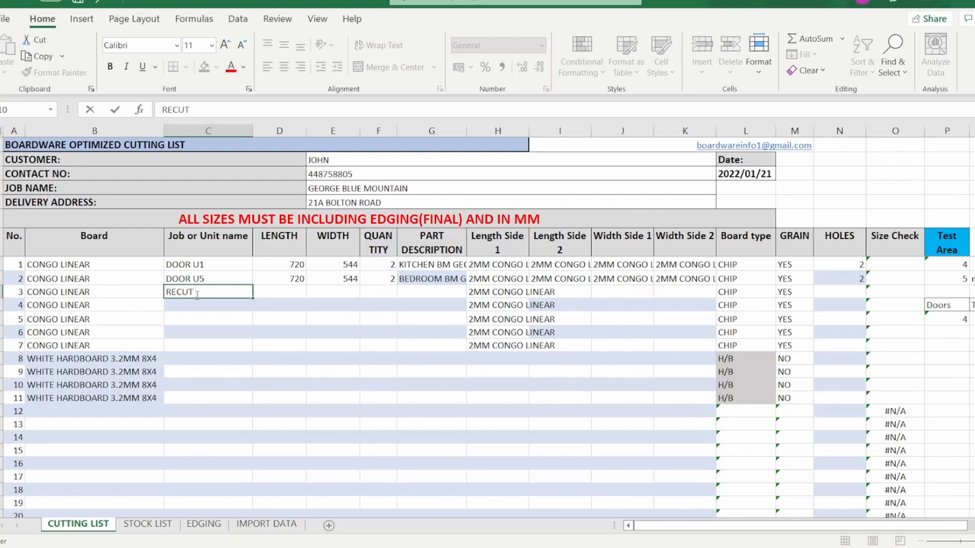
type(" KITCHEN")
key("BackSpace")
key("BackSpace")
key("BackSpace")
key("BackSpace")
key("BackSpace")
key("BackSpace")
key("BackSpace")
type("CU1")
key("Return")
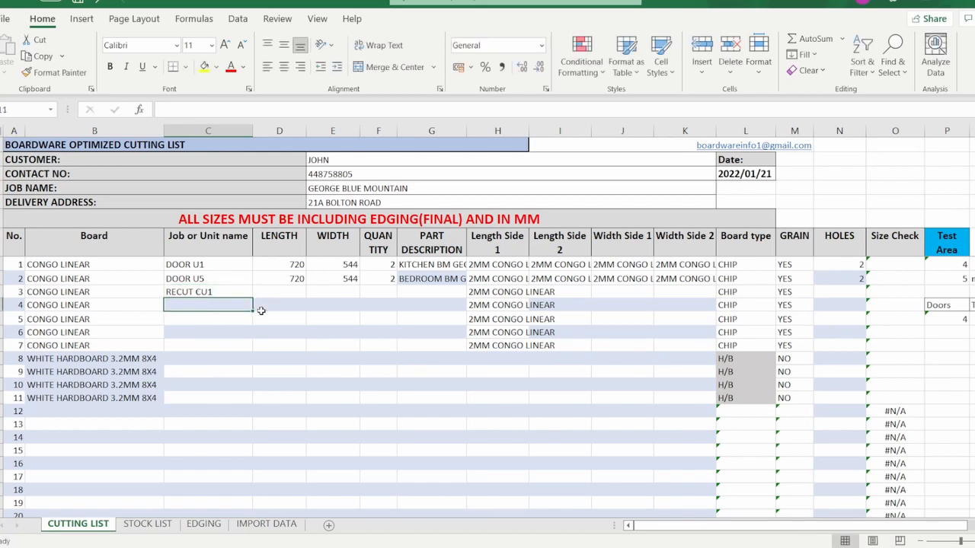
Replace RECUT with CUT OUT in the formula bar so row 3 reads CUT OUT CU1.
left_click(197, 292)
left_click_drag(188, 110, 152, 114)
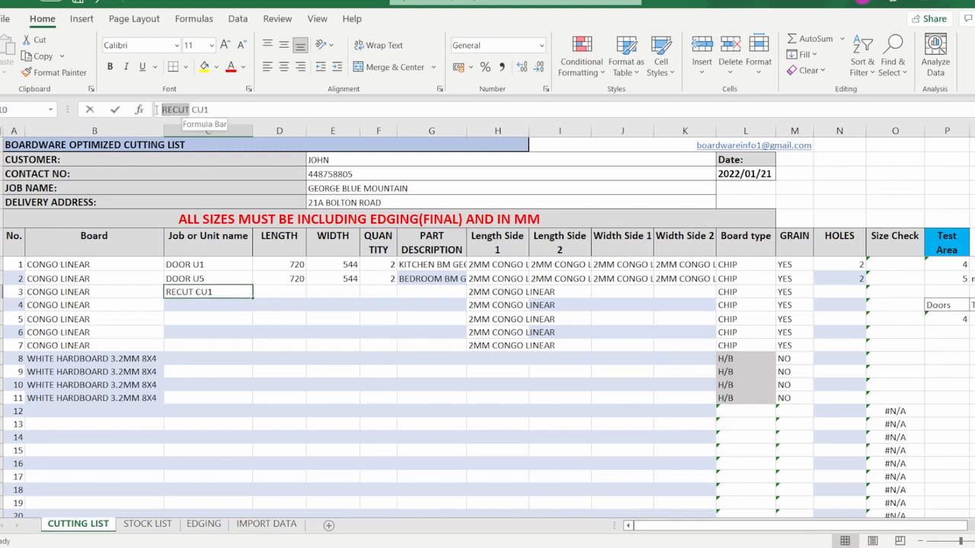
type("CUT OUT")
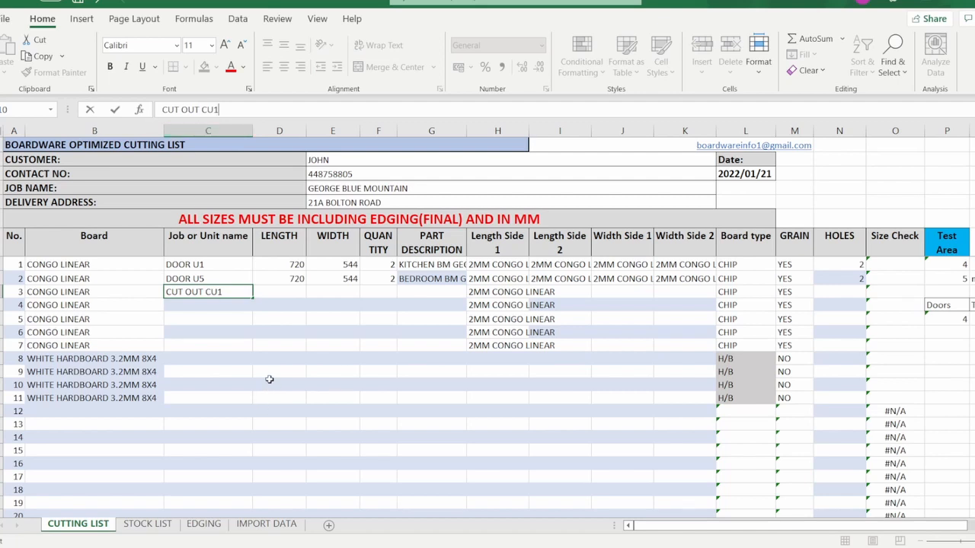
left_click(212, 304)
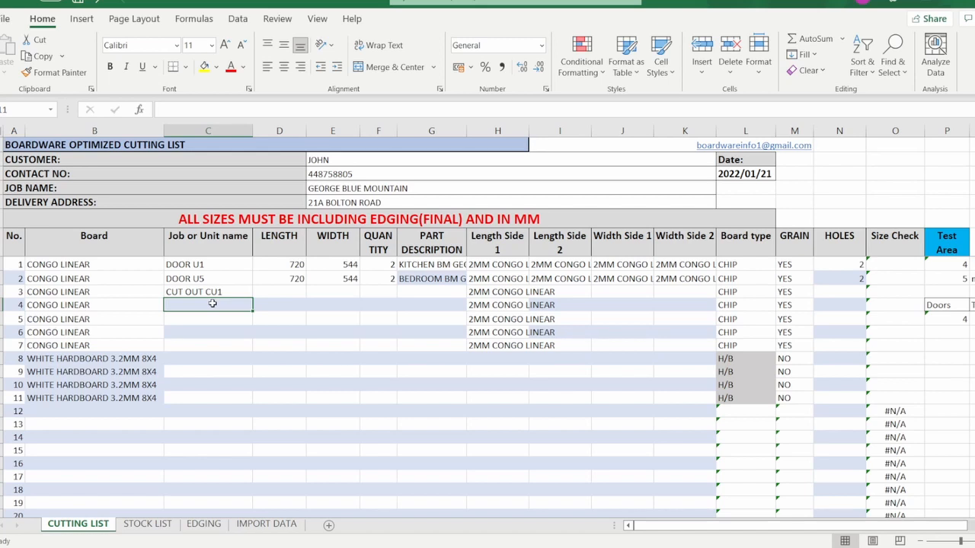
left_click(324, 409)
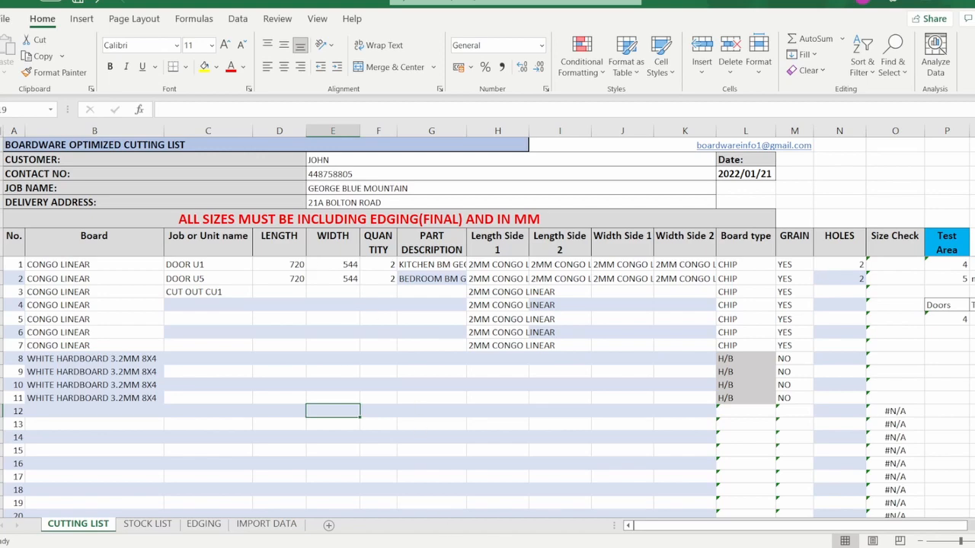
mouse_move(574, 547)
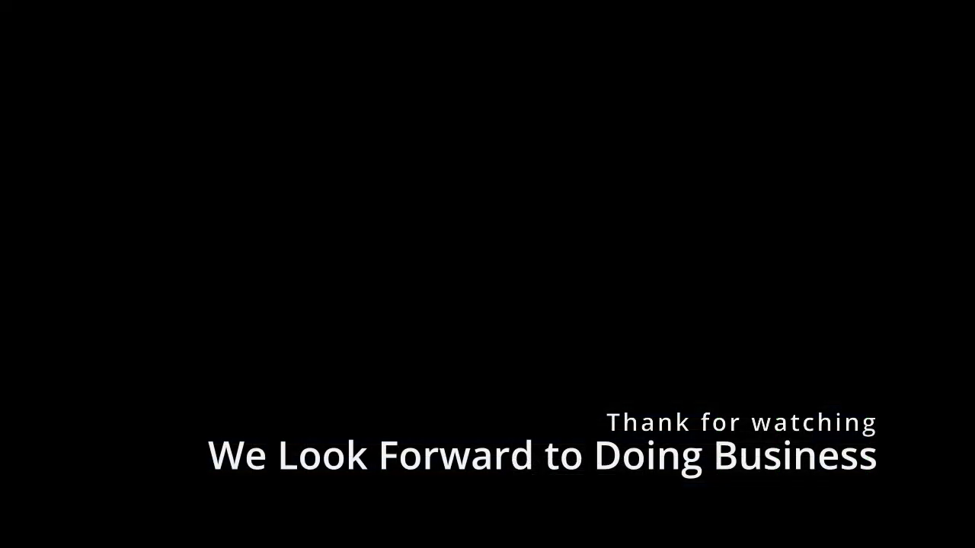